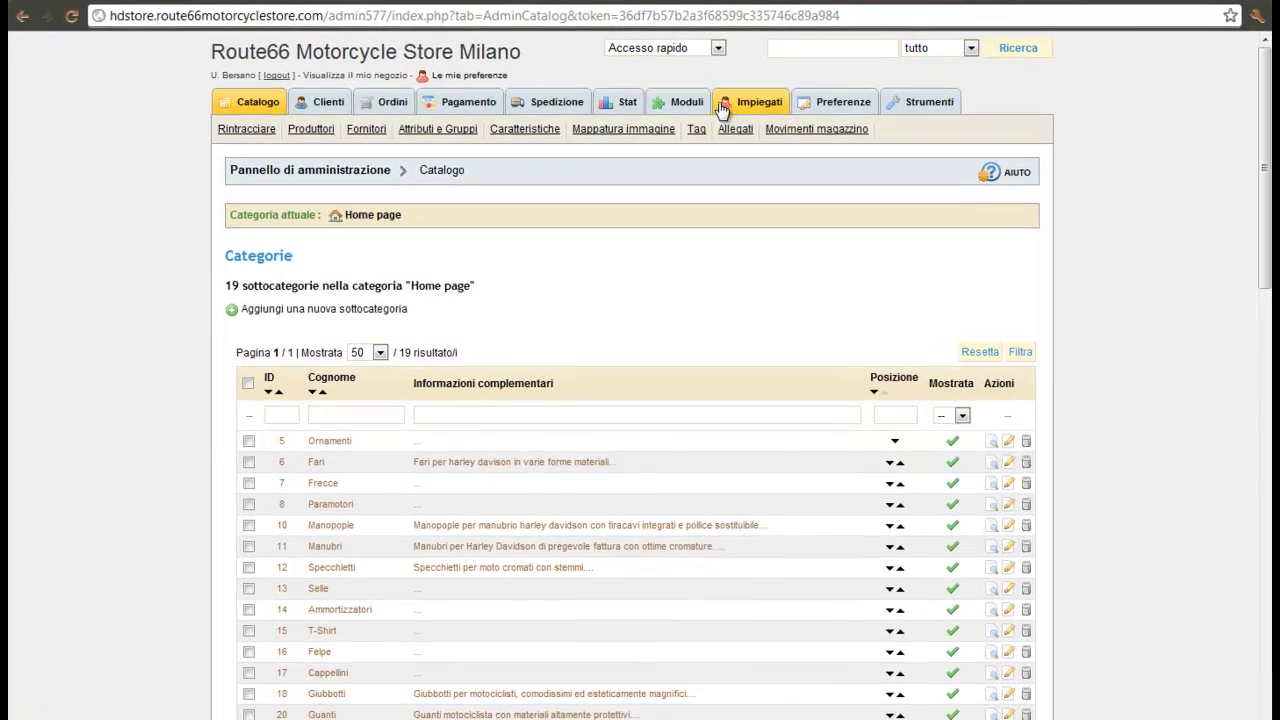
Go to the Moduli page to manage the shop's modules.
click(677, 122)
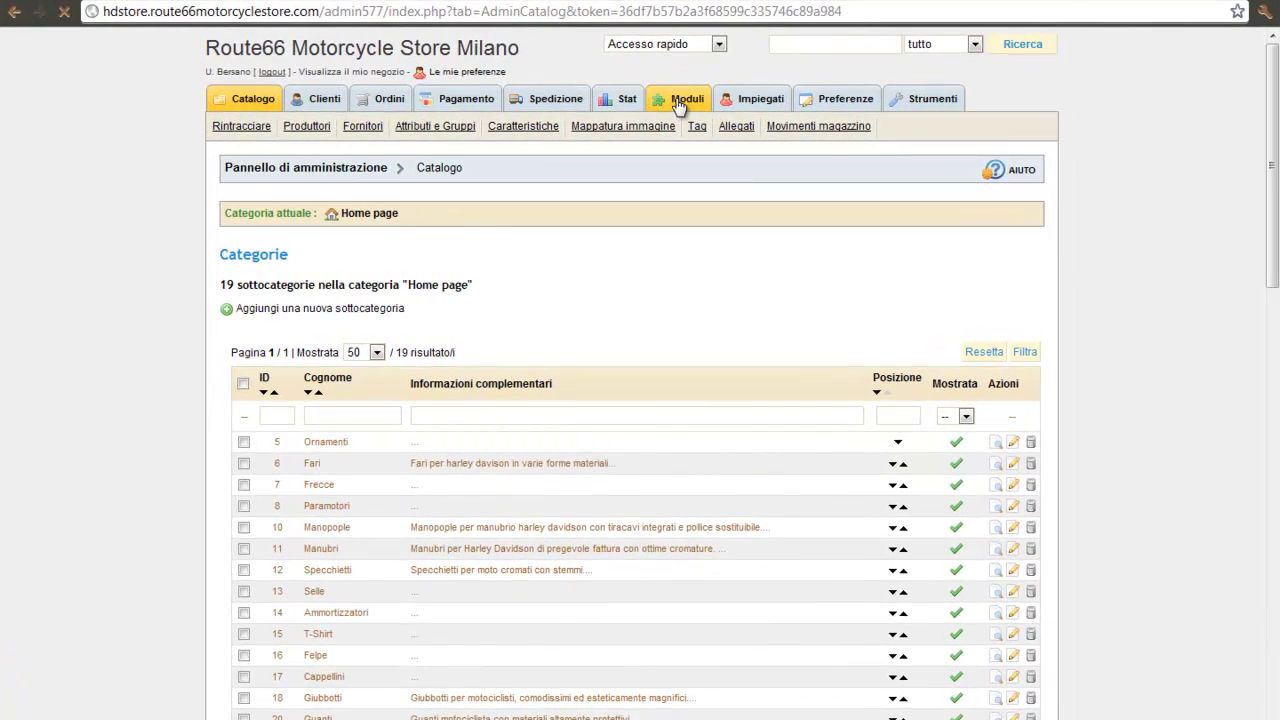
Browse the module category list with its module counts, then bring up the Stat dashboard.
scroll(677, 106, down, 2)
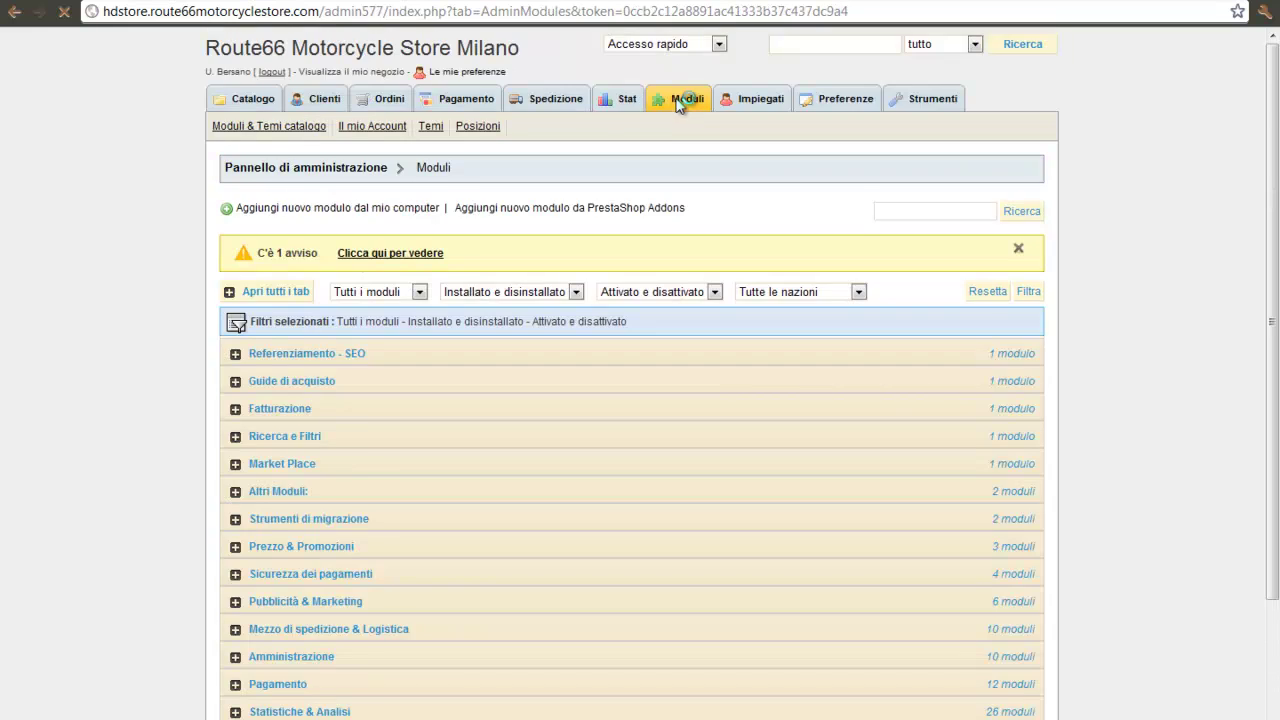
scroll(670, 178, down, 2)
scroll(670, 178, down, 1)
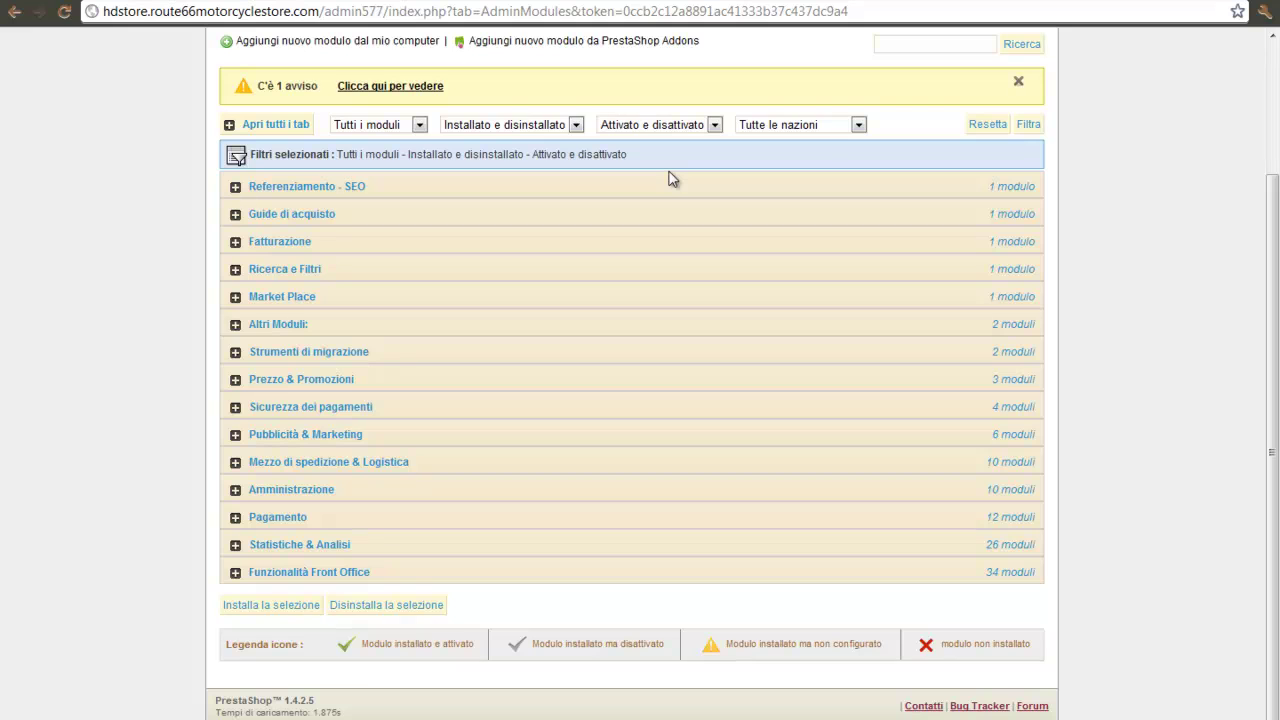
scroll(470, 320, up, 2)
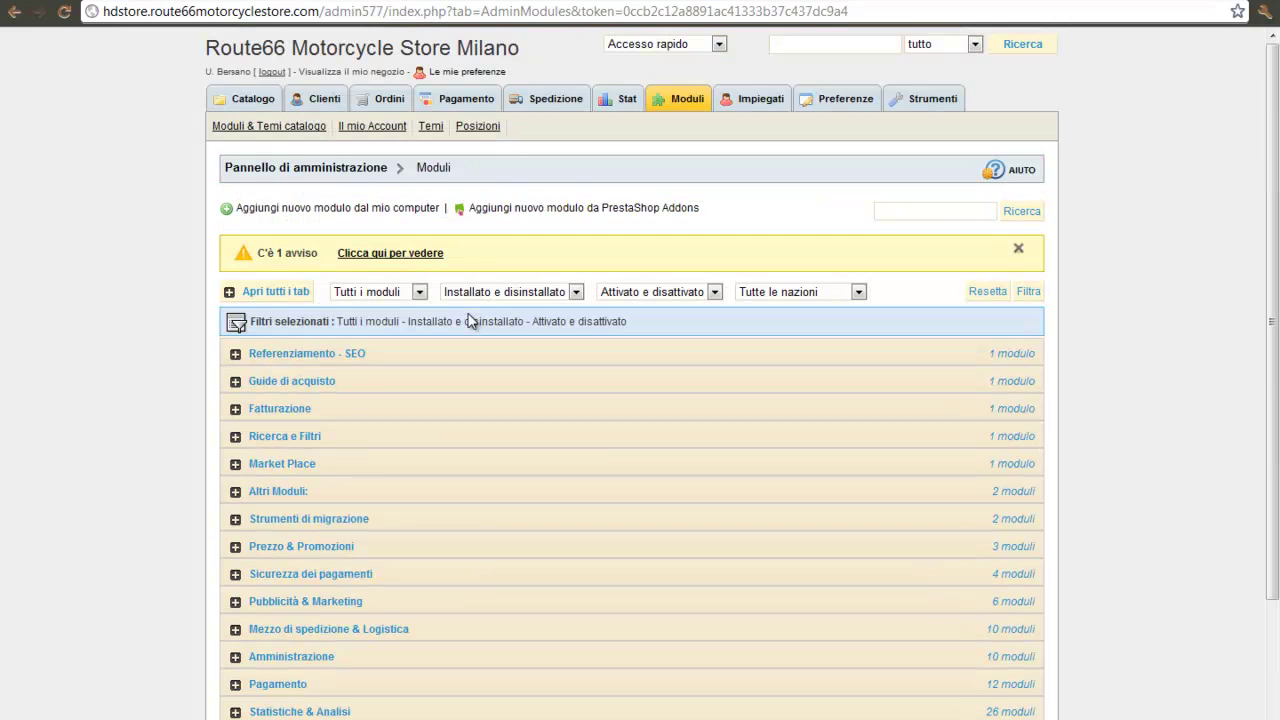
click(613, 103)
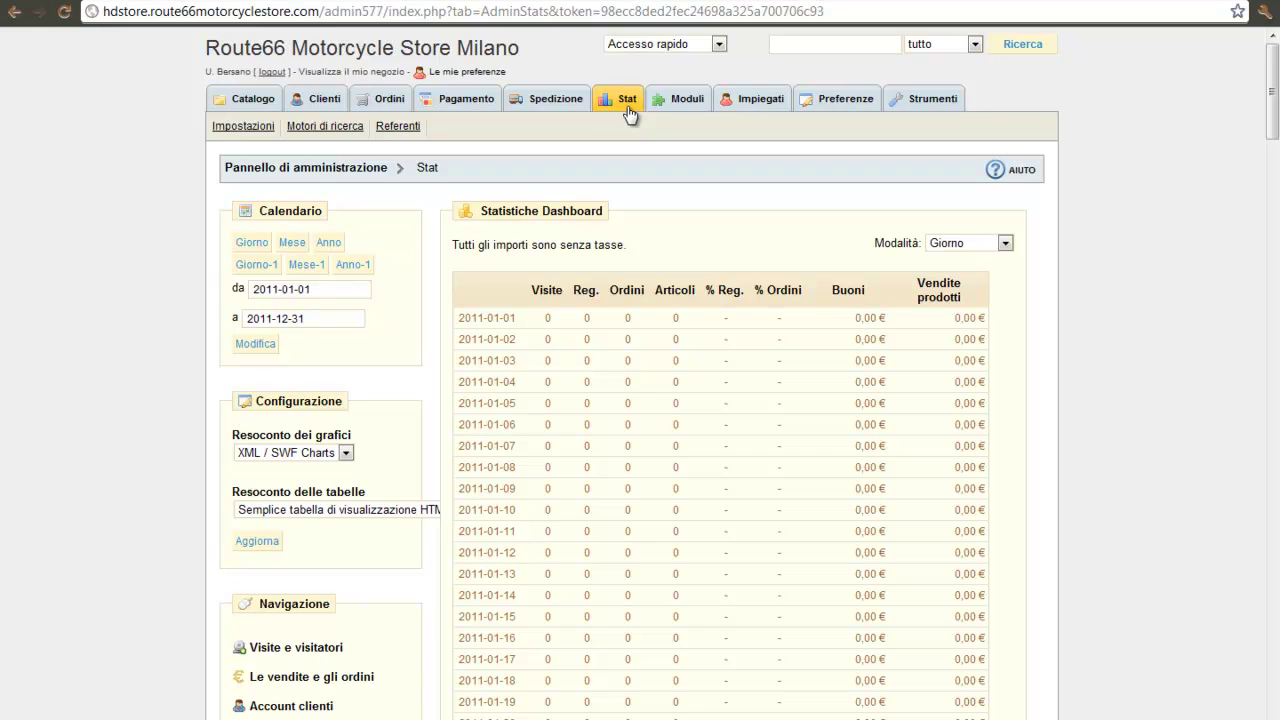
Review the 2011 'Visite e visitatori' and sales-and-orders charts (1 order, 193,70 € sales).
scroll(409, 300, down, 4)
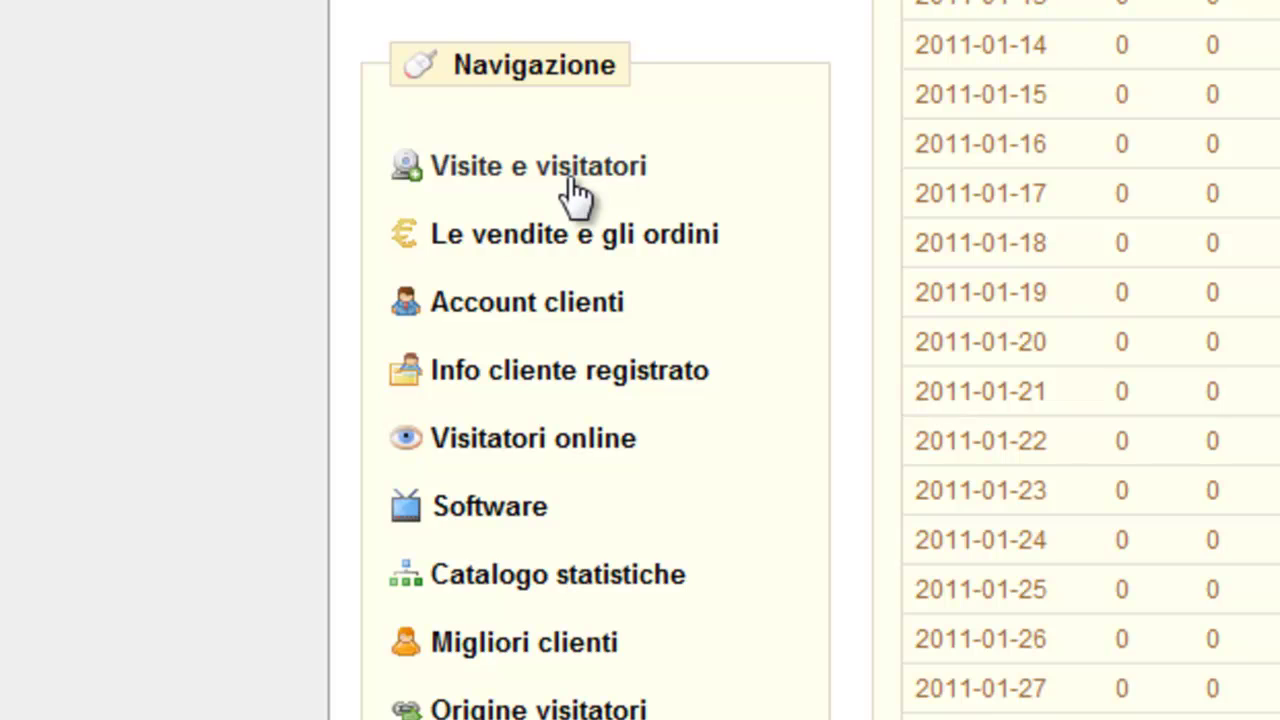
click(571, 180)
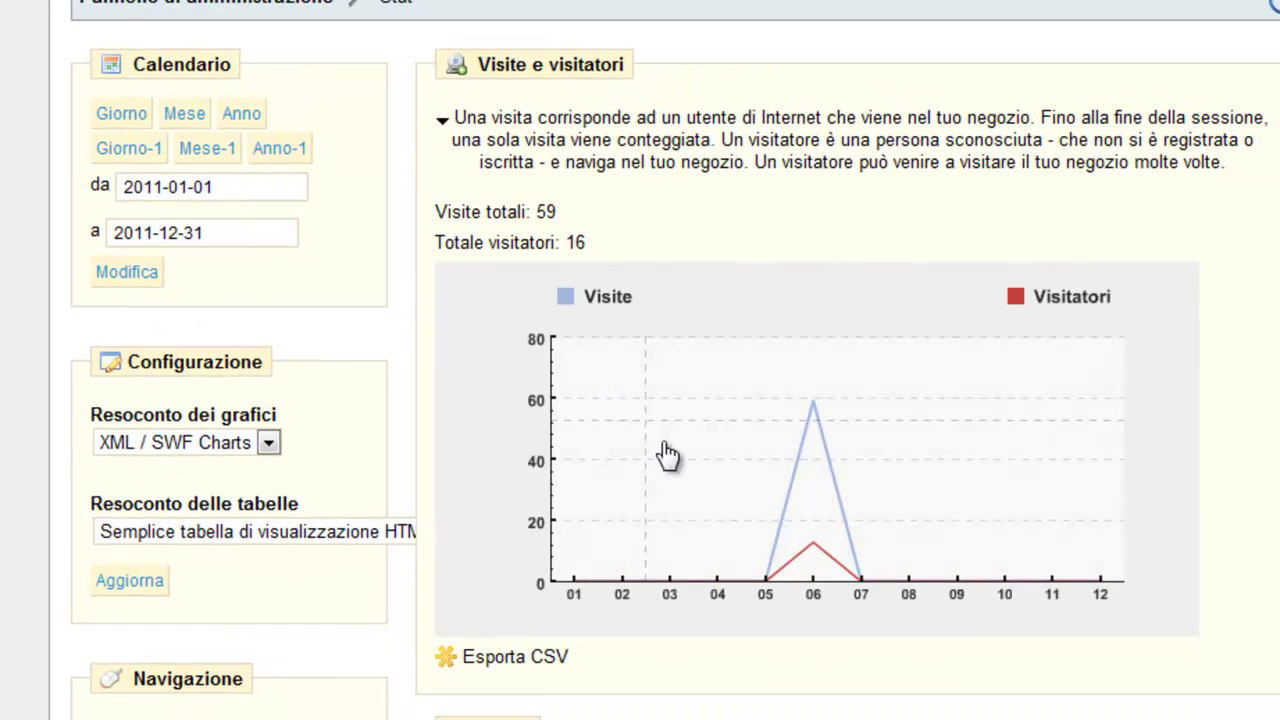
mouse_move(820, 421)
scroll(820, 420, down, 2)
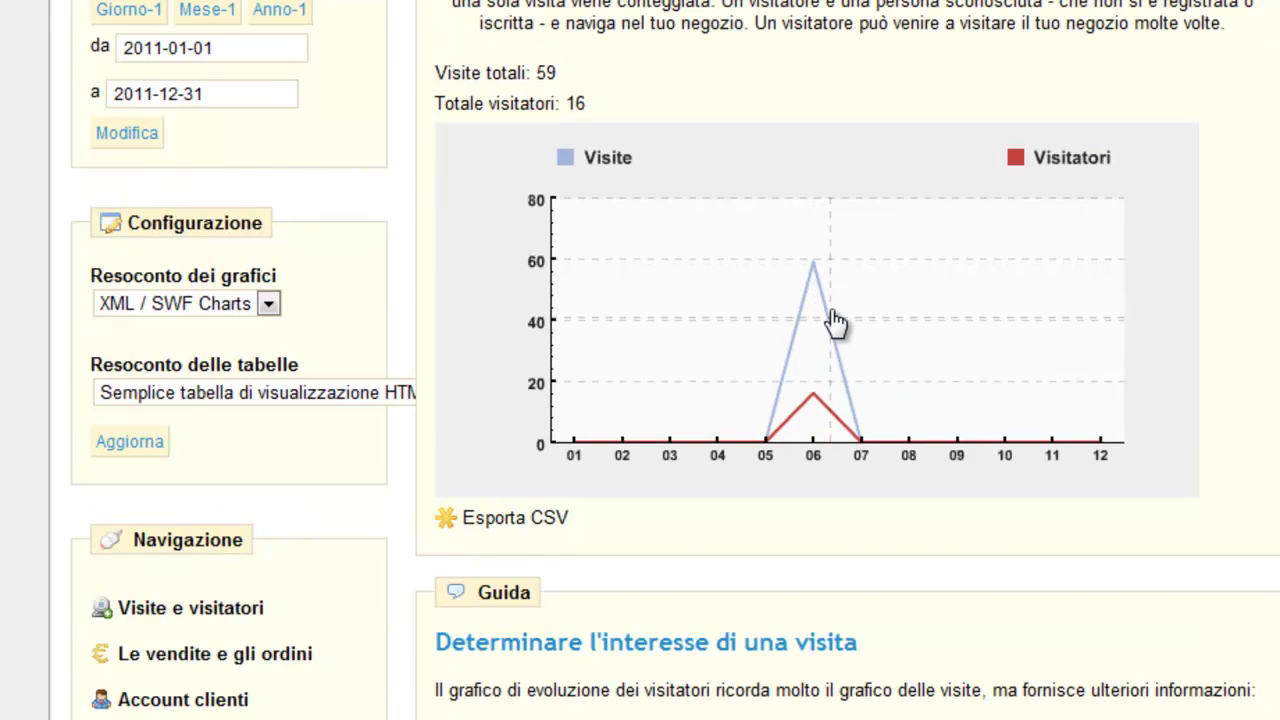
scroll(836, 325, down, 2)
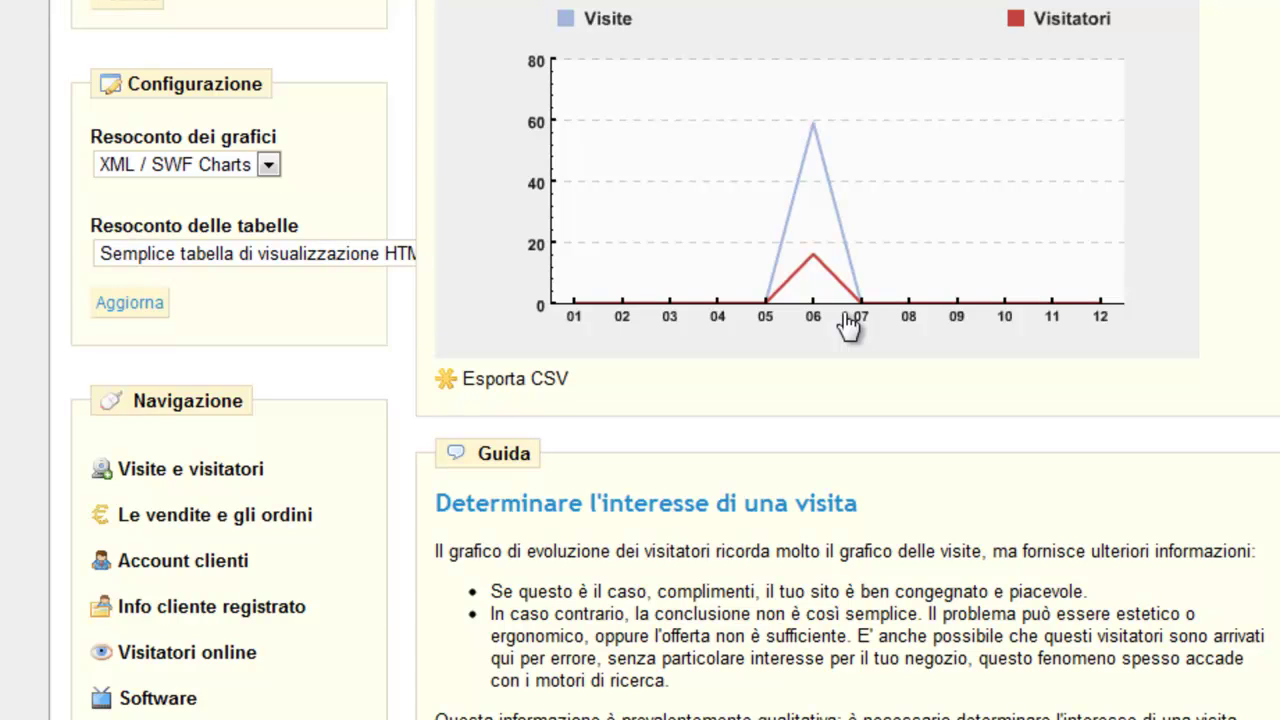
scroll(848, 325, down, 2)
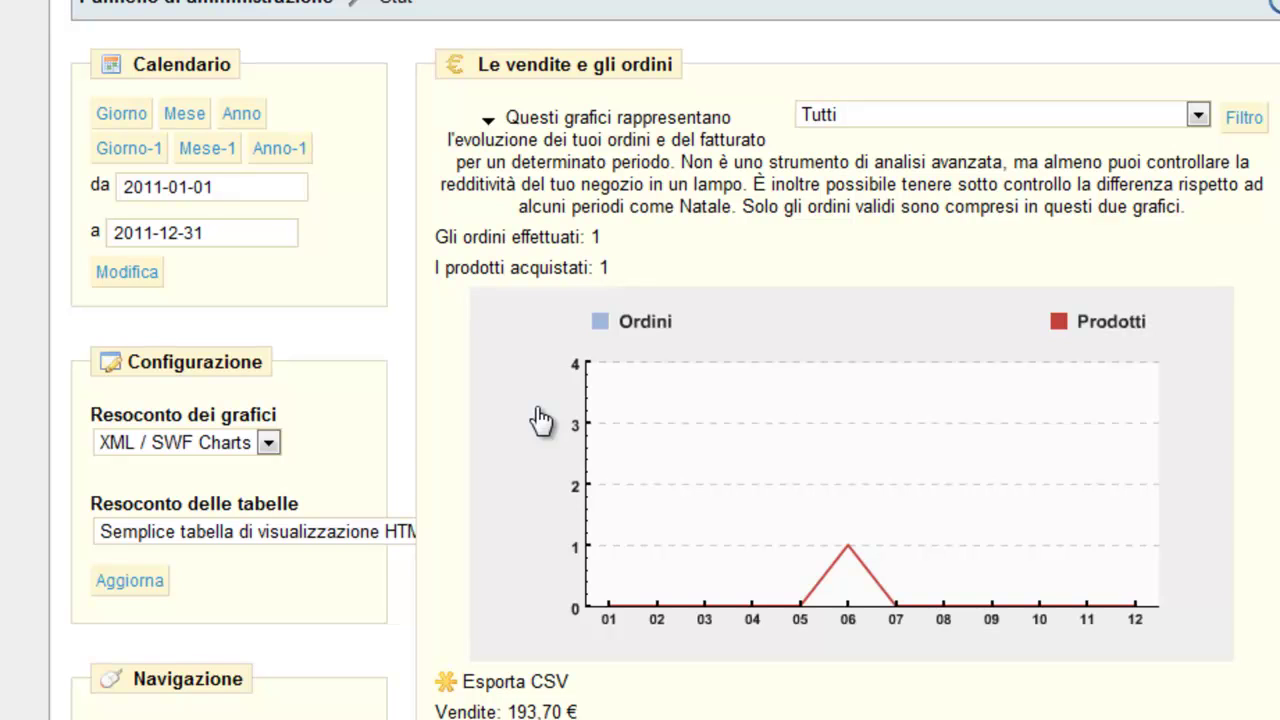
scroll(540, 420, down, 3)
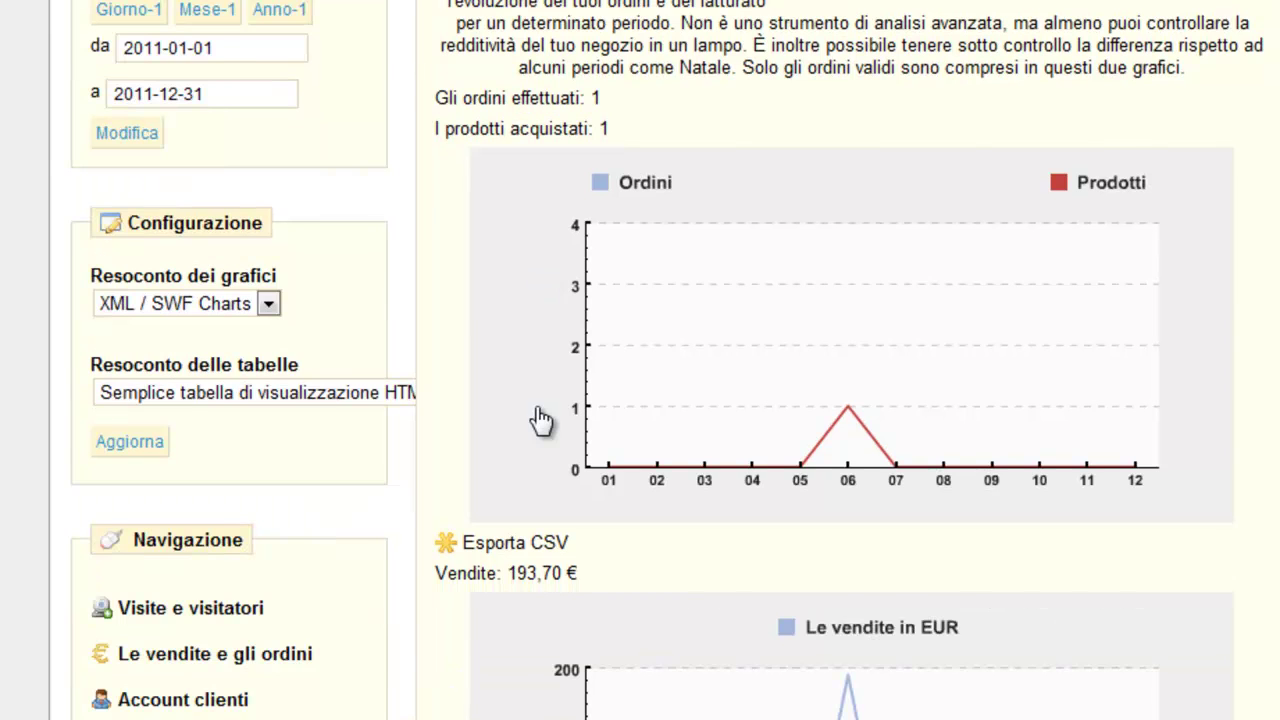
scroll(540, 420, up, 3)
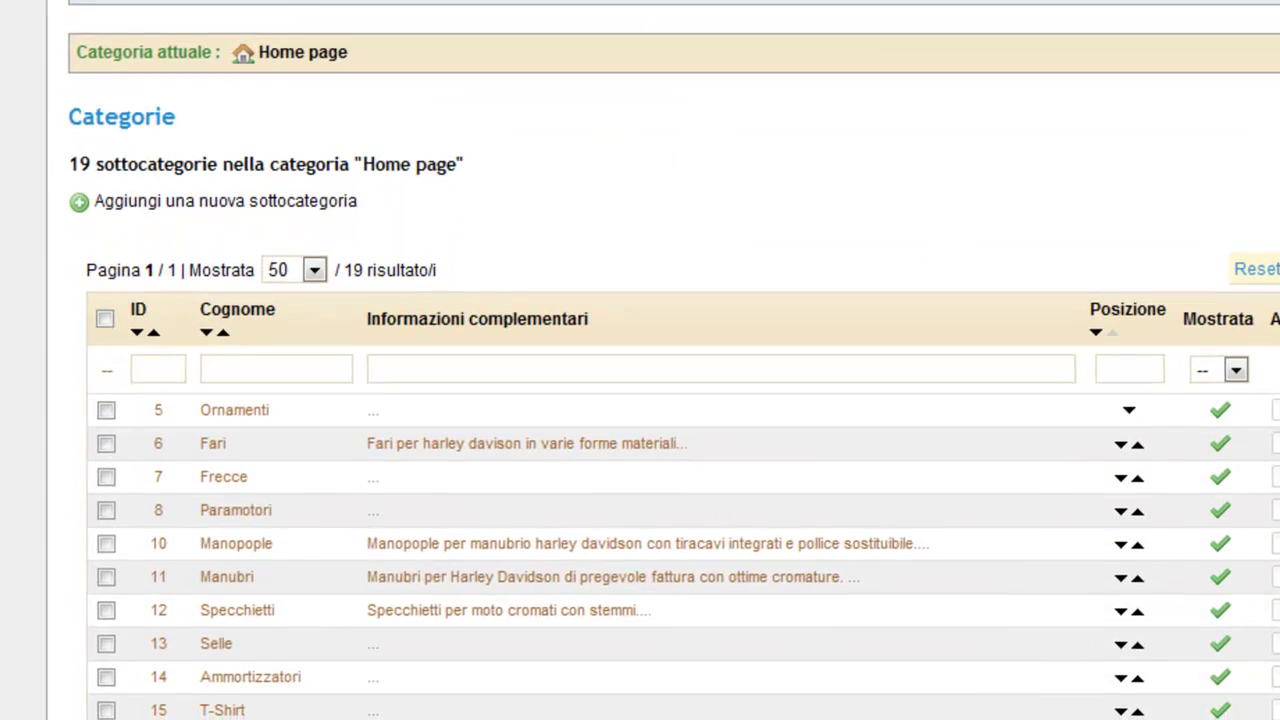
scroll(640, 400, down, 5)
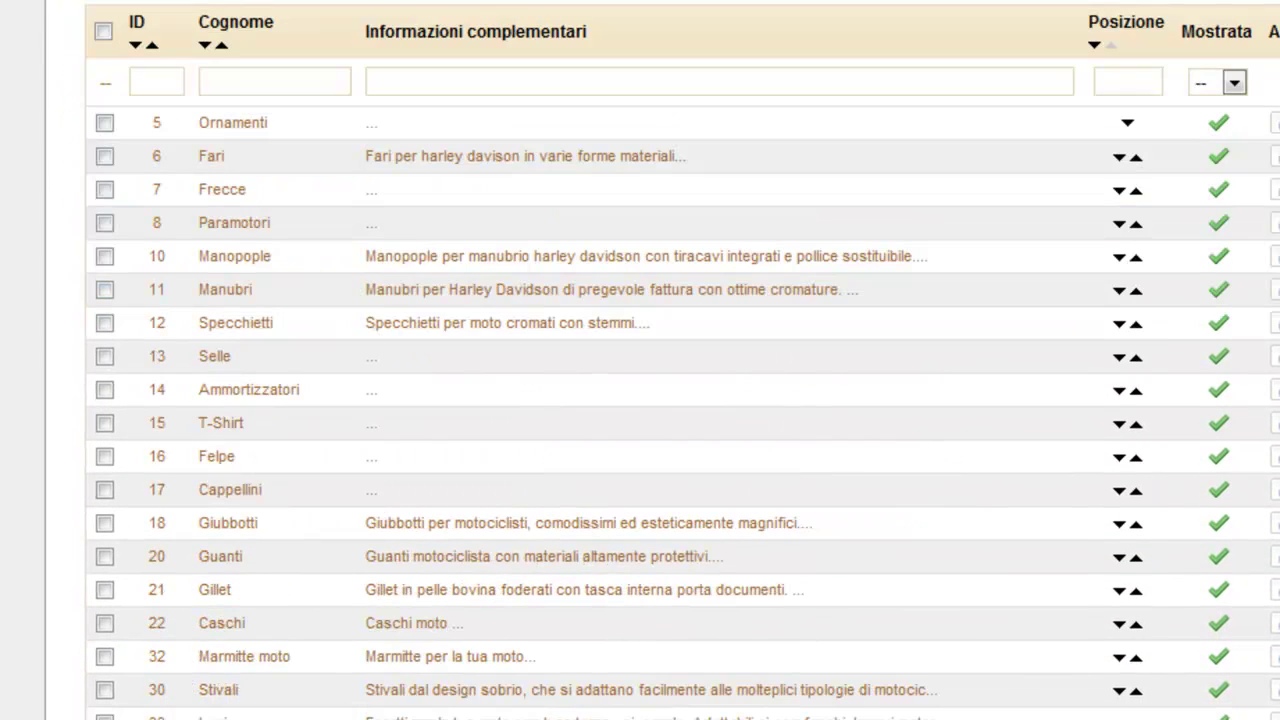
Open product 74, Coppia Manopole ergonomiche smooth, from Manopople and inspect its 65 € price fields.
click(435, 265)
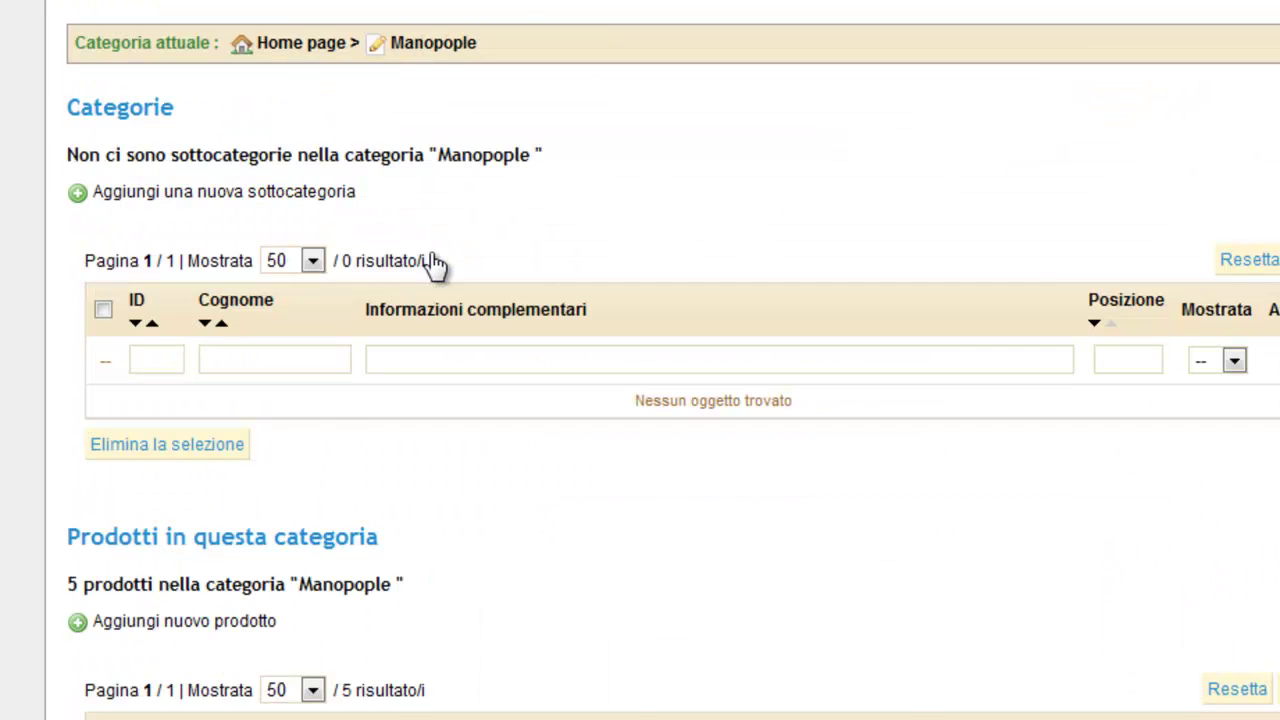
scroll(435, 263, down, 5)
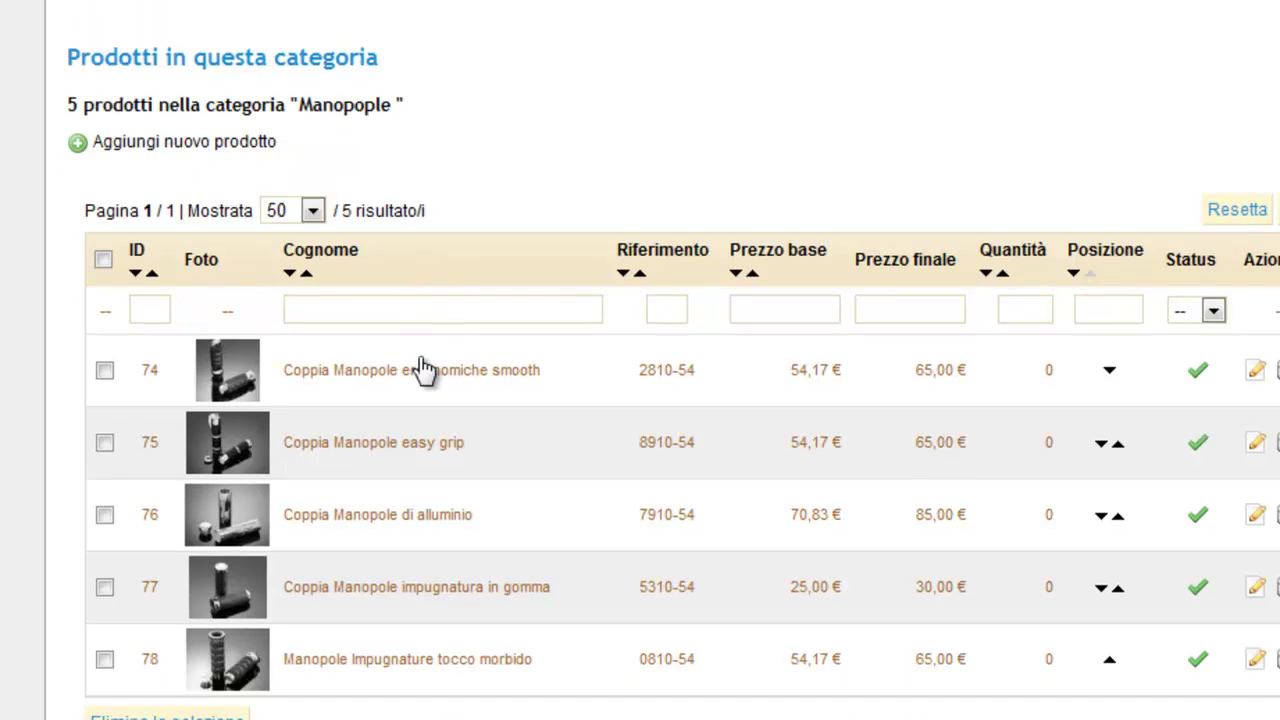
click(425, 368)
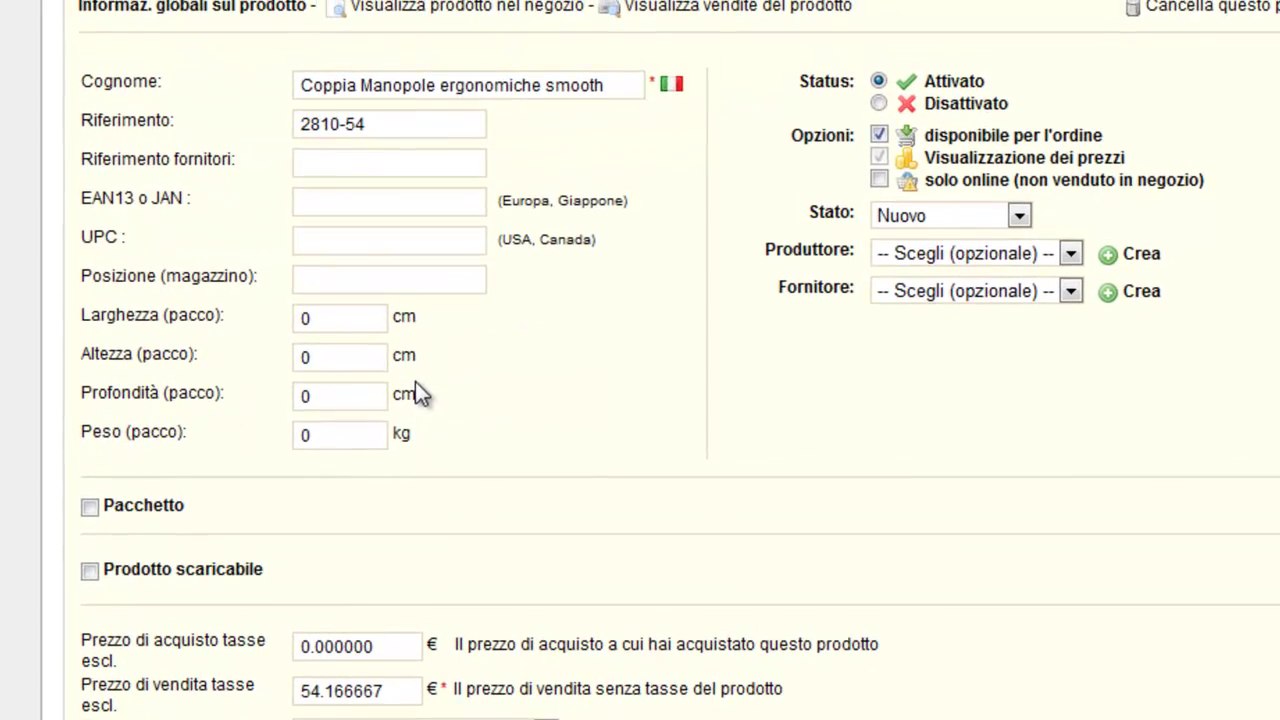
scroll(415, 380, down, 2)
scroll(420, 388, down, 4)
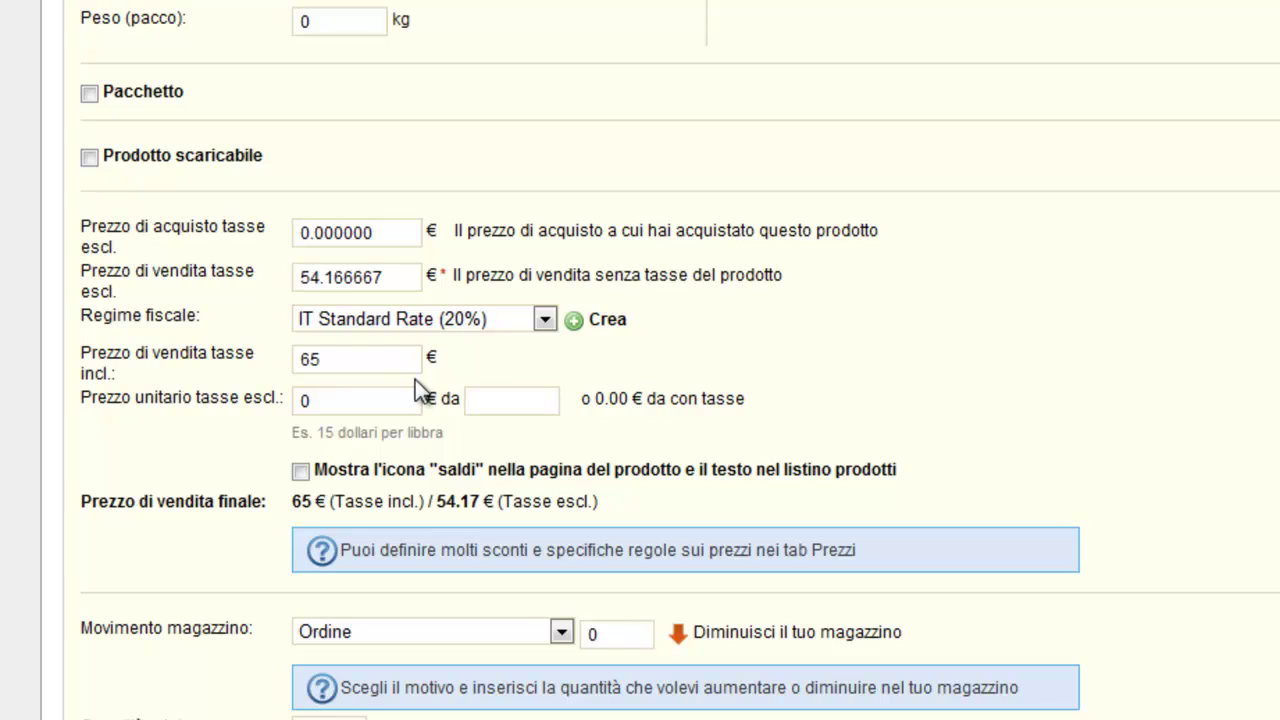
click(382, 240)
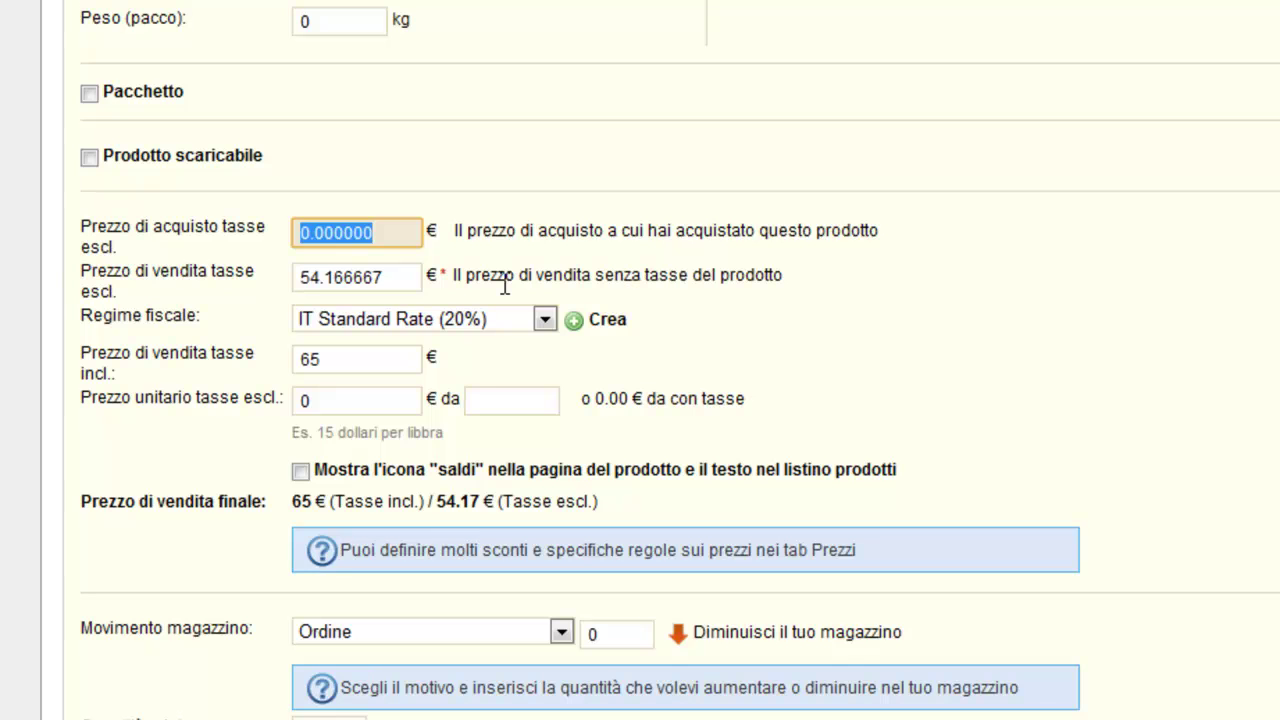
scroll(505, 288, up, 5)
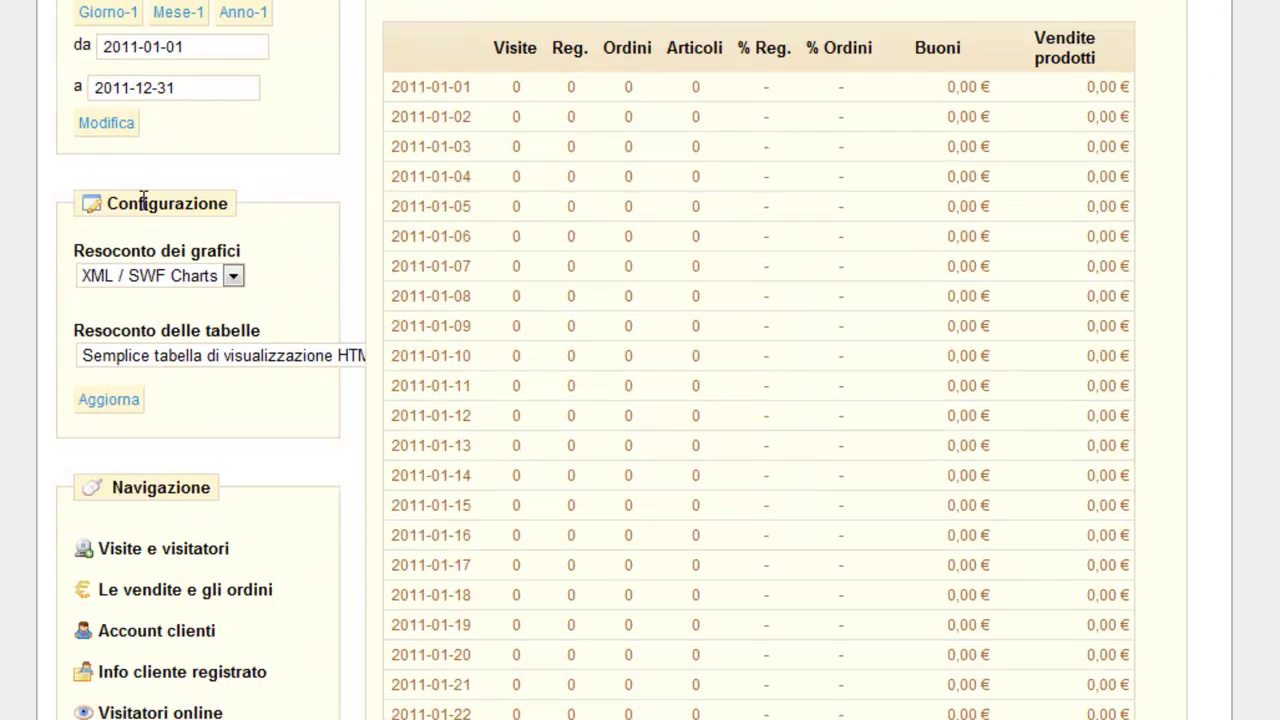
scroll(143, 210, down, 4)
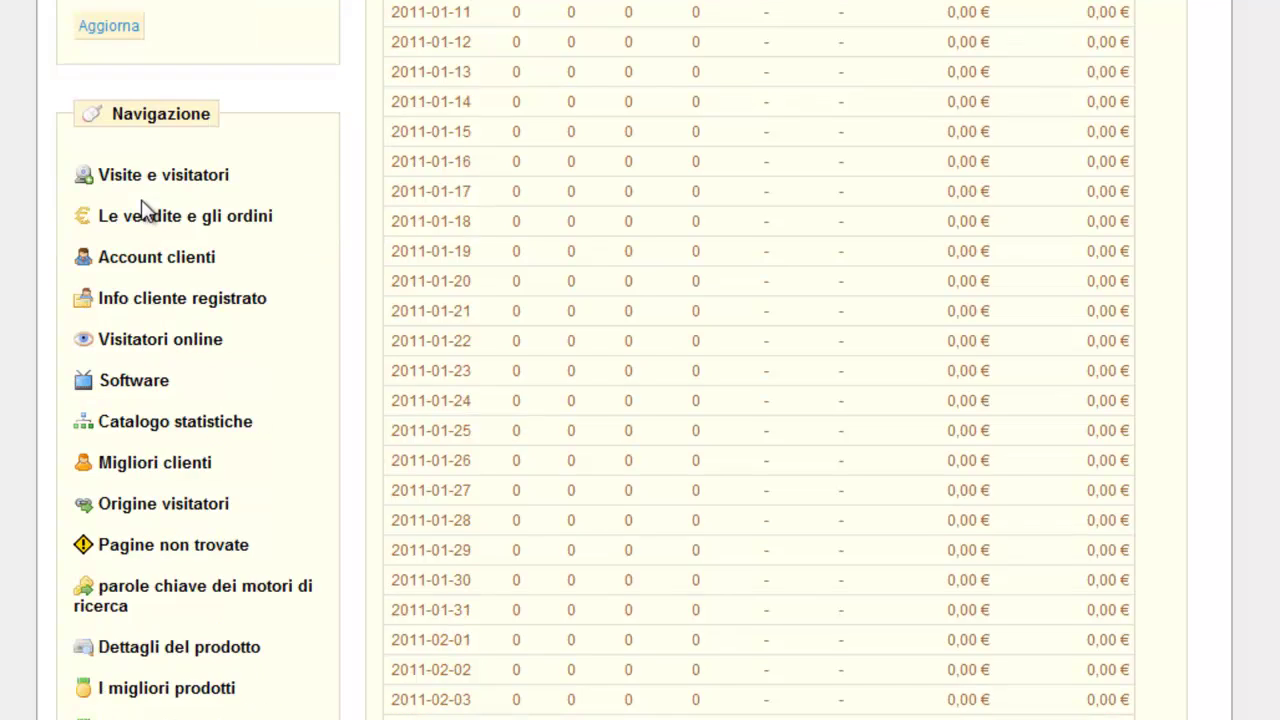
Show the 'Account clienti' statistics: 5 accounts, 1 (20.00%) ordering right after registration.
click(199, 262)
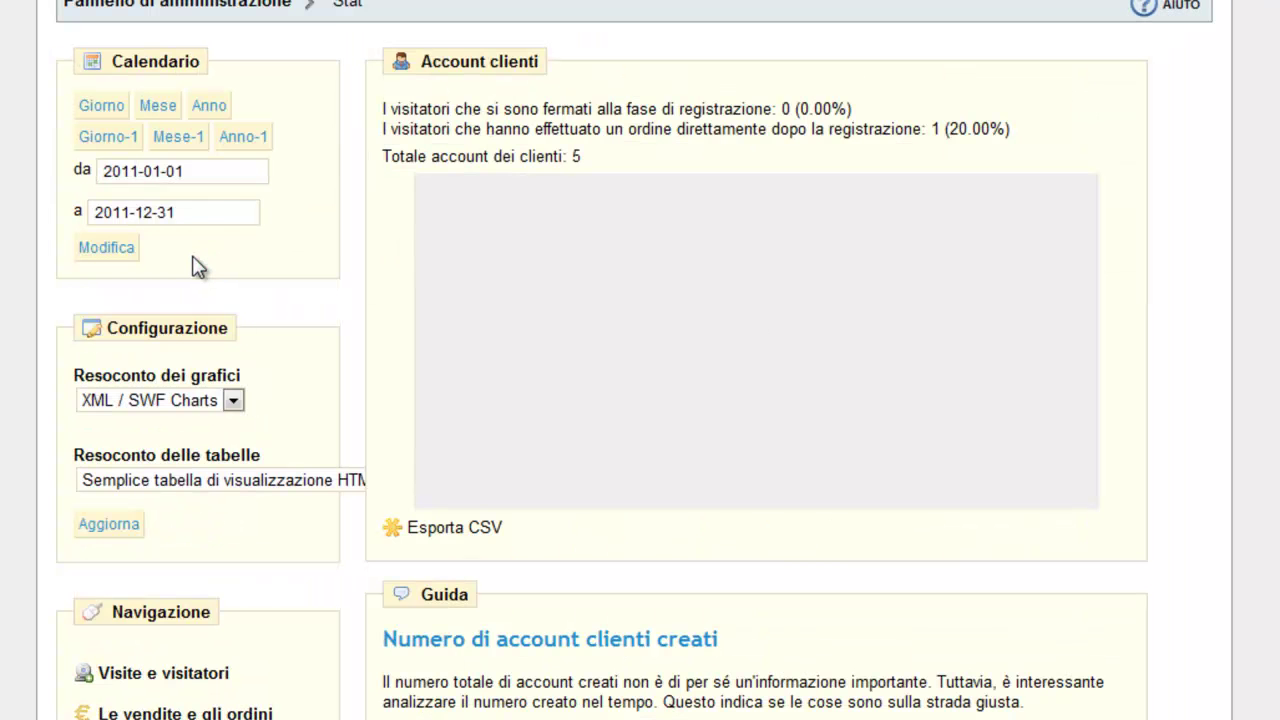
scroll(199, 266, down, 5)
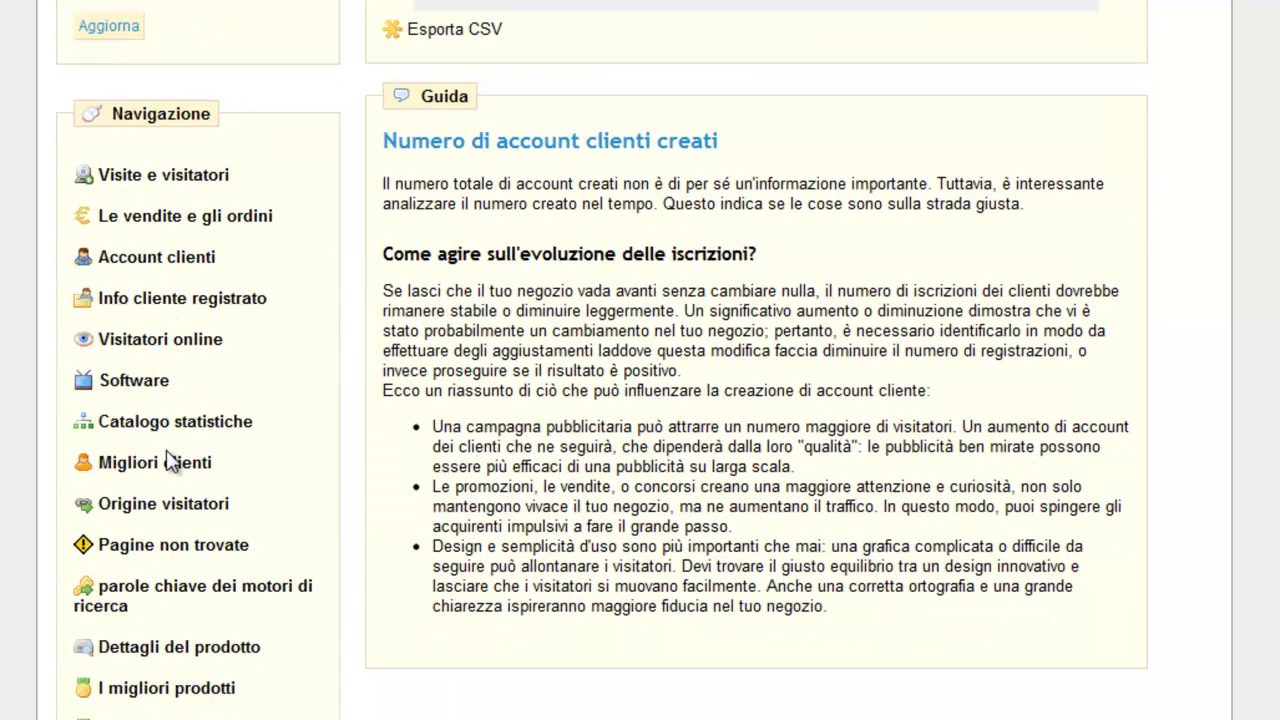
scroll(170, 470, down, 3)
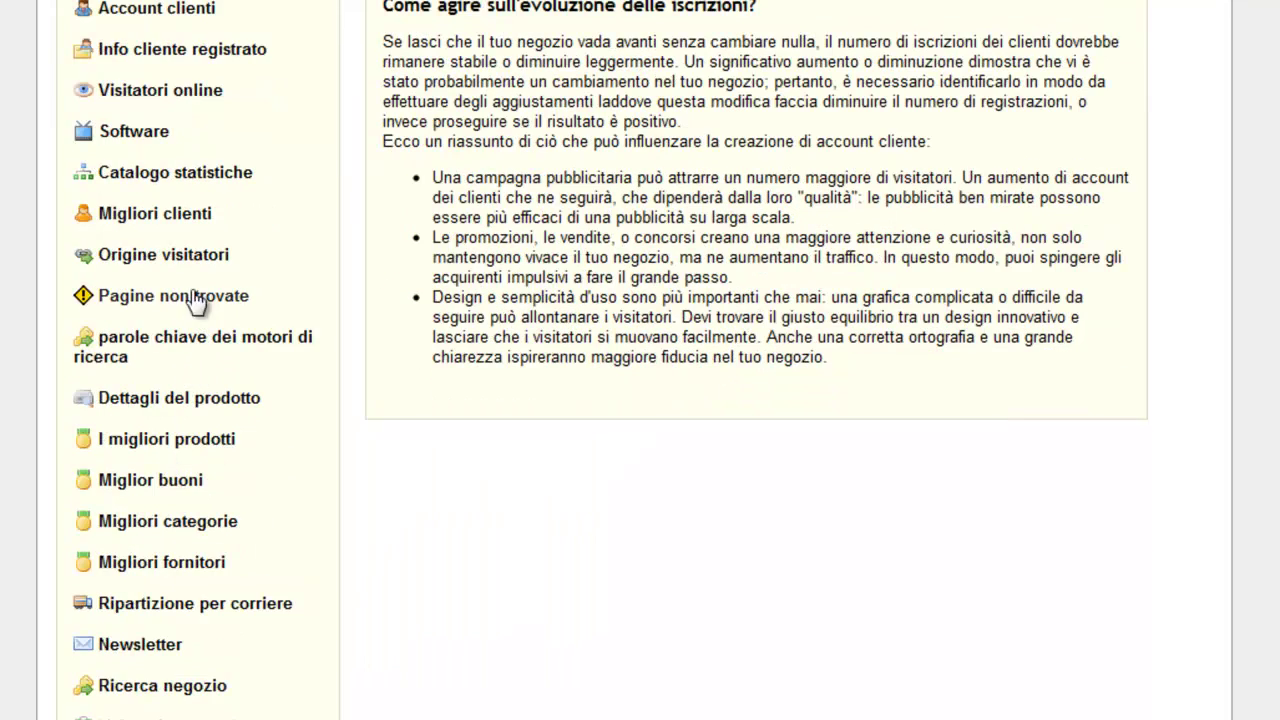
Review the Referenti origin chart (direct links 42 visits, route66motorcyclestore.com 13), then bring up the Start menu.
click(192, 268)
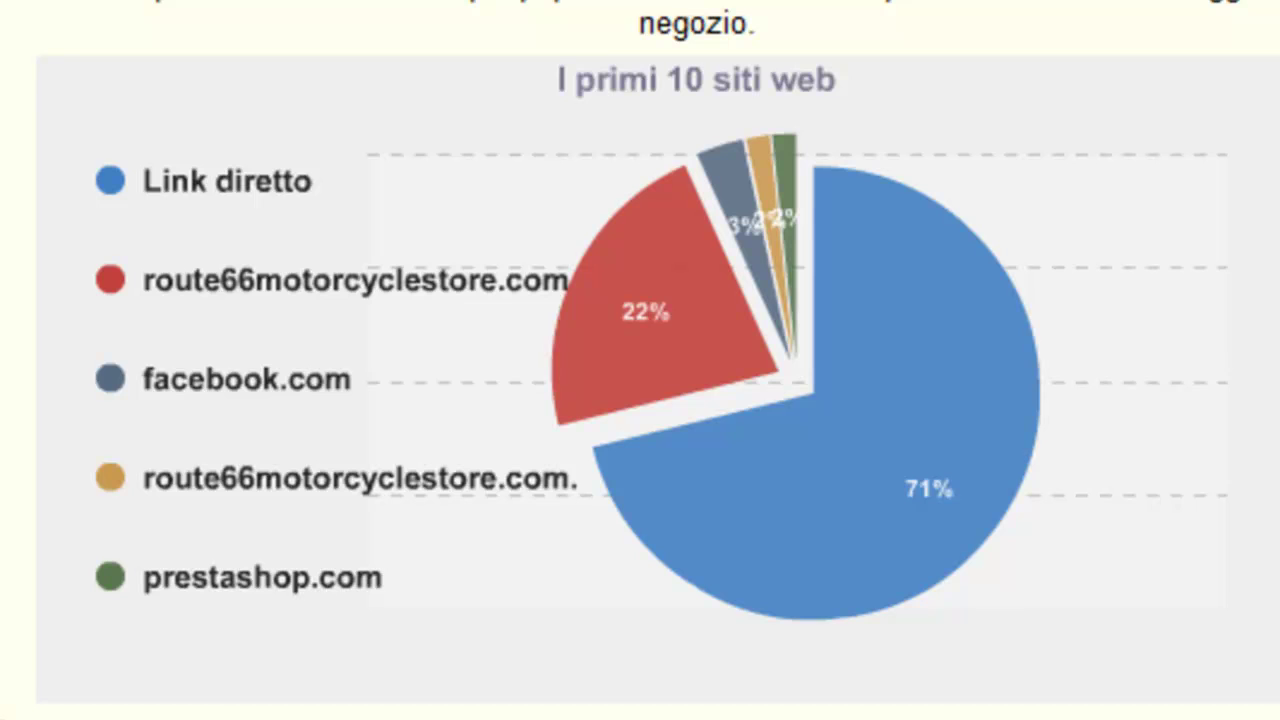
scroll(330, 340, down, 5)
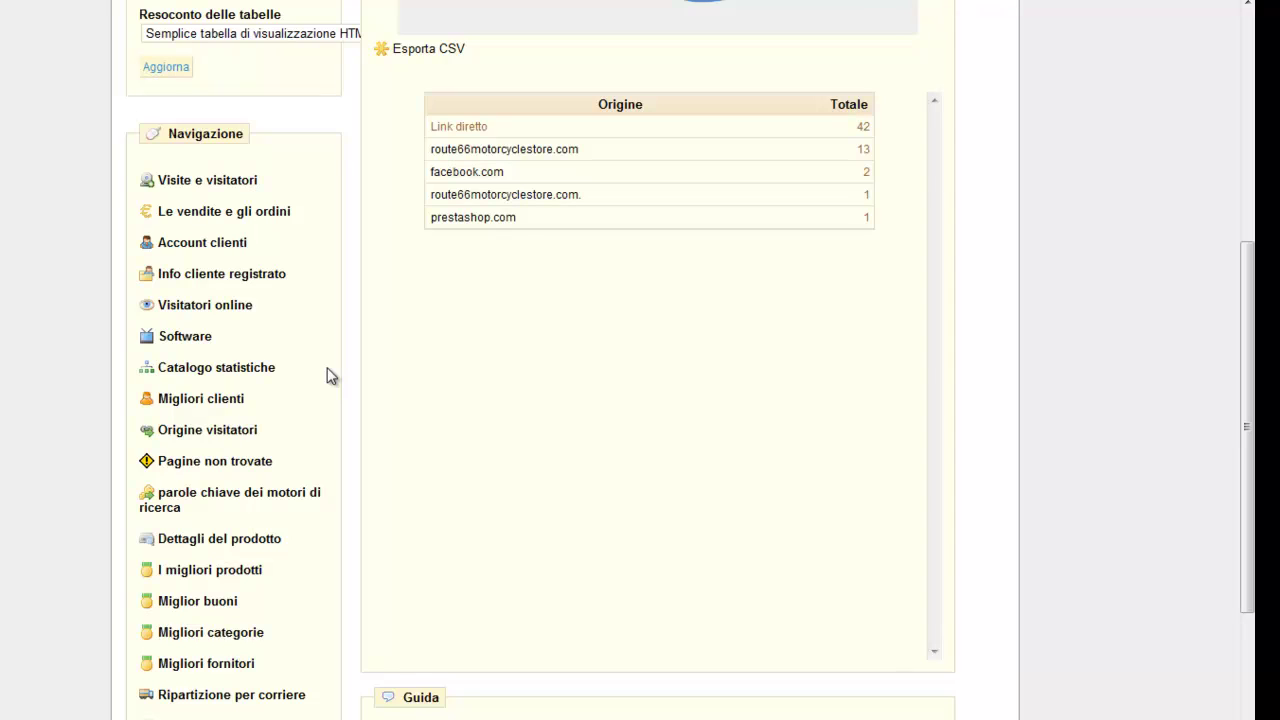
scroll(327, 367, up, 5)
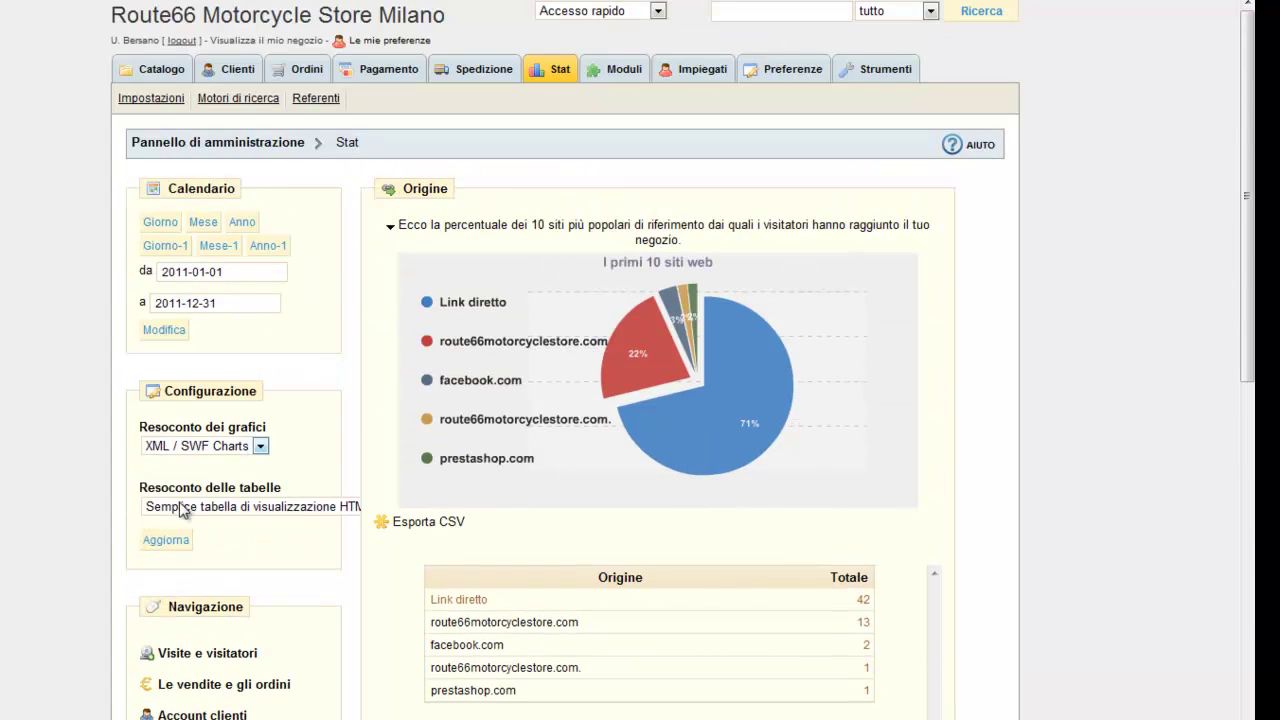
key(super)
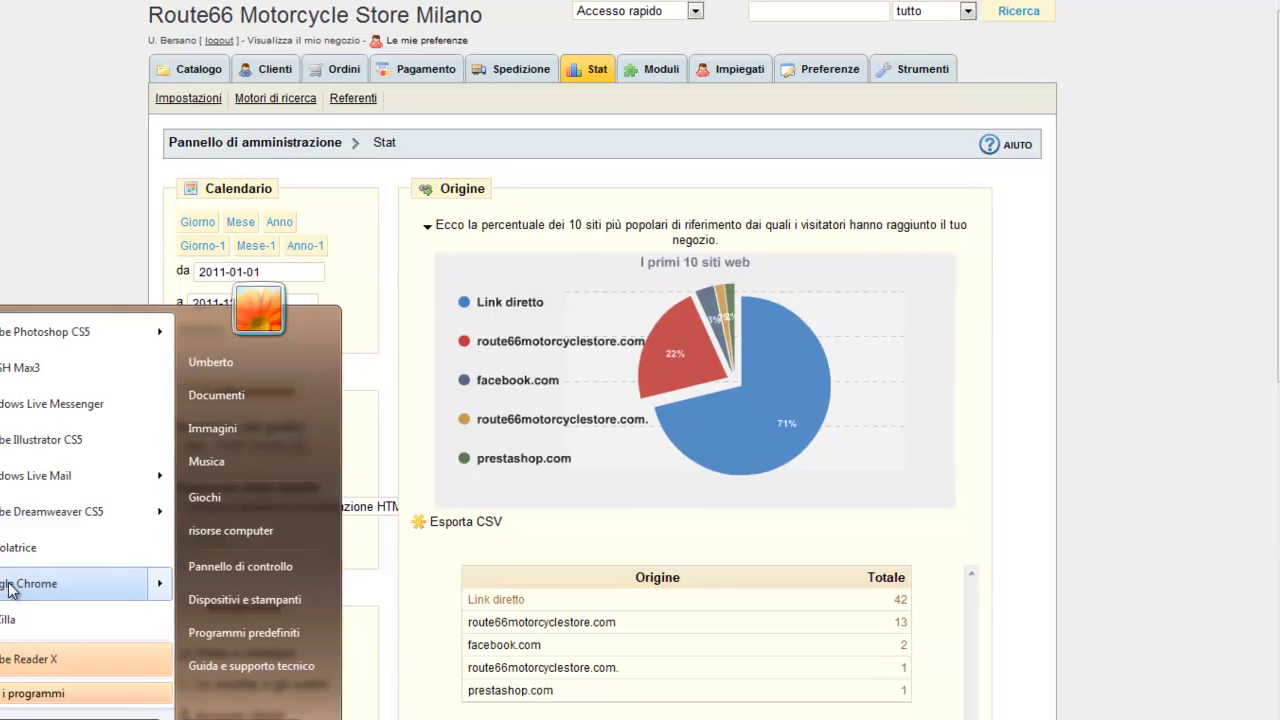
Launch Chrome, view route66motorcyclestore.com full-screen, and enter its Flash web site.
click(16, 583)
click(659, 391)
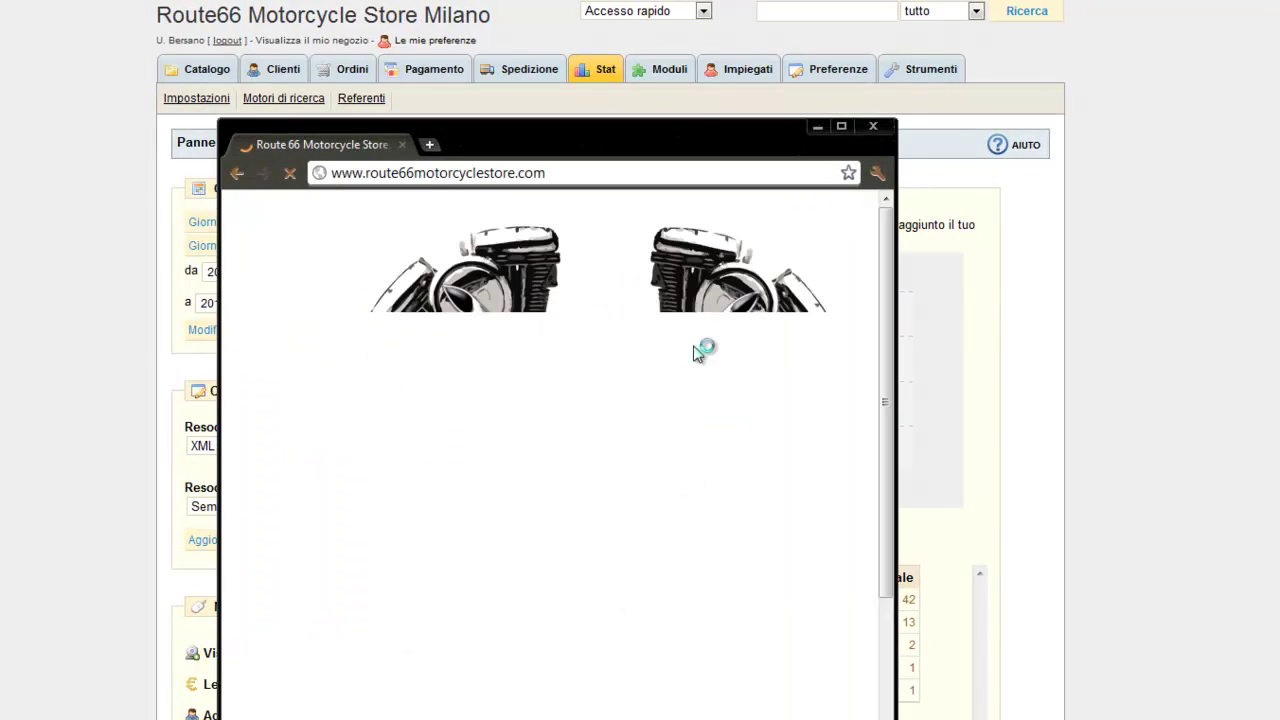
key(F11)
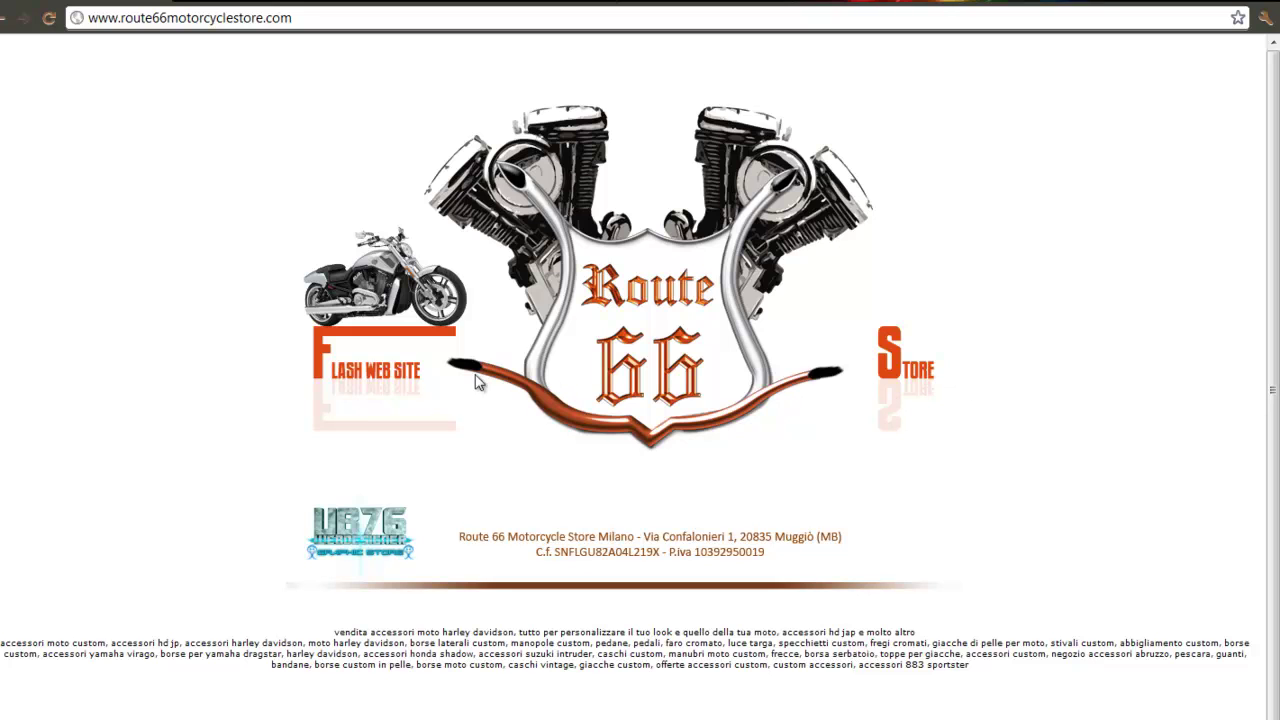
click(354, 368)
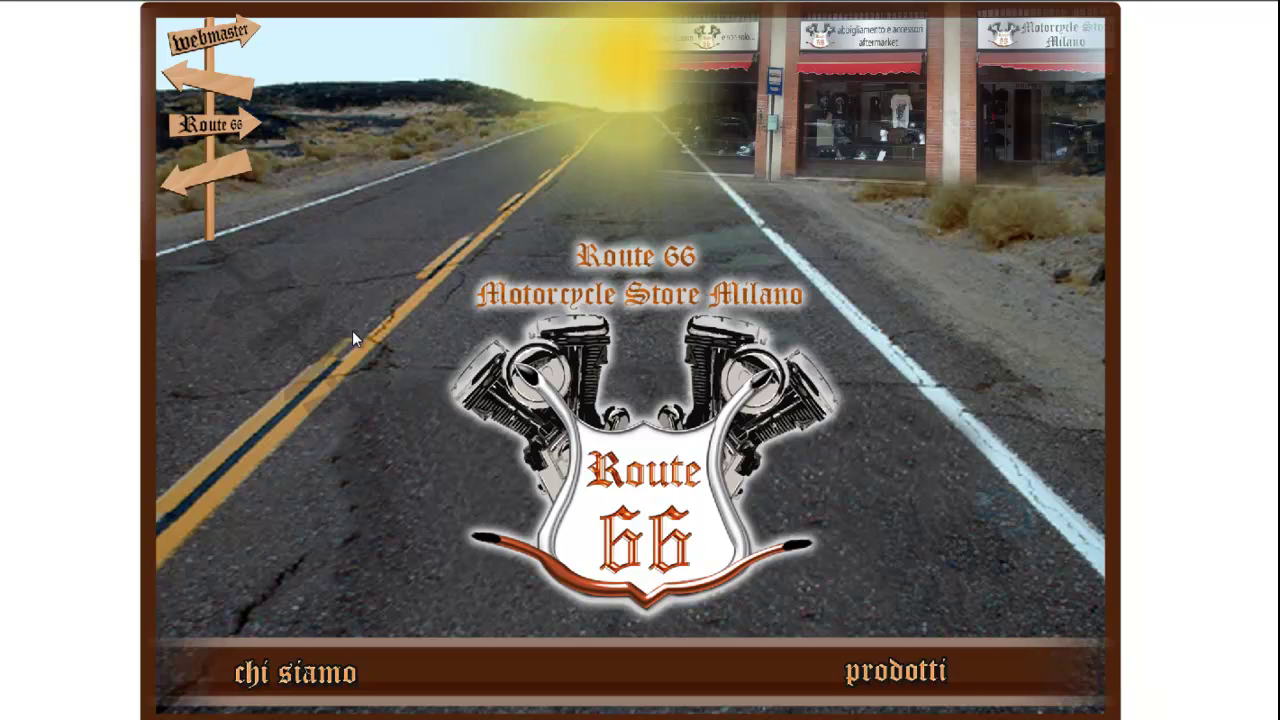
Browse the chi siamo, prodotti and ACCESSORI pages, ending on the dove siamo map of Italy.
click(306, 690)
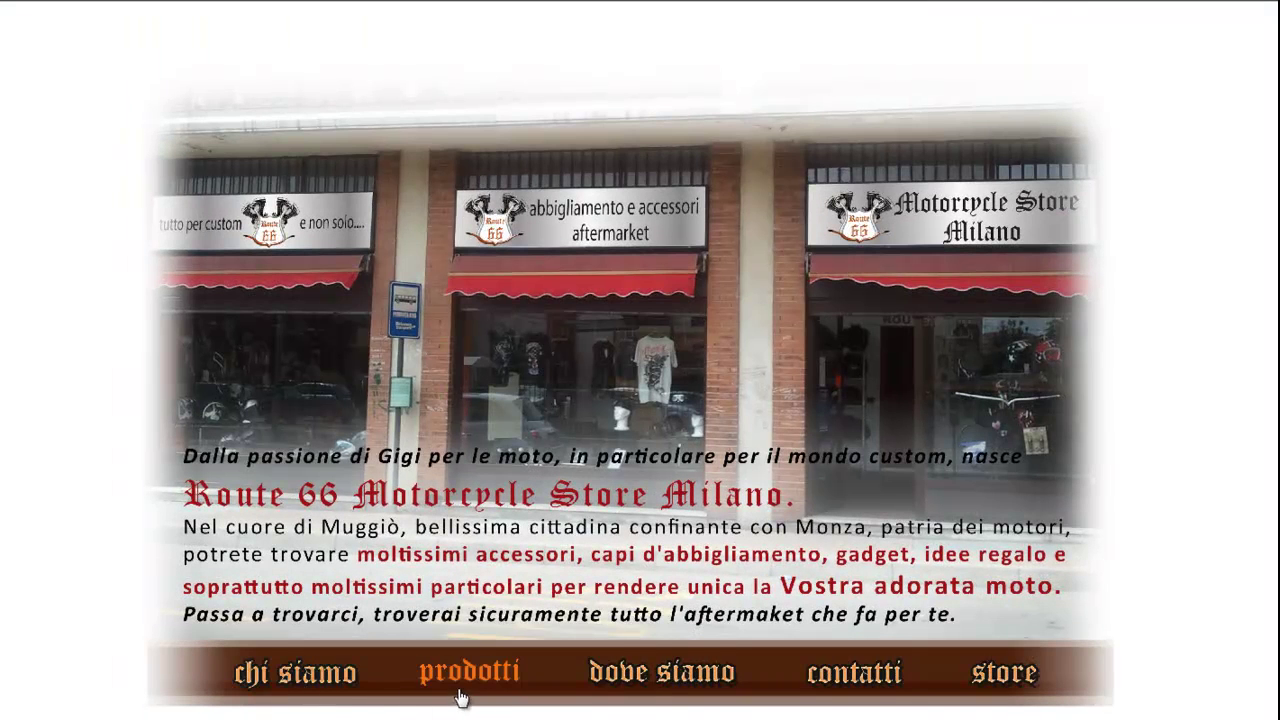
click(478, 690)
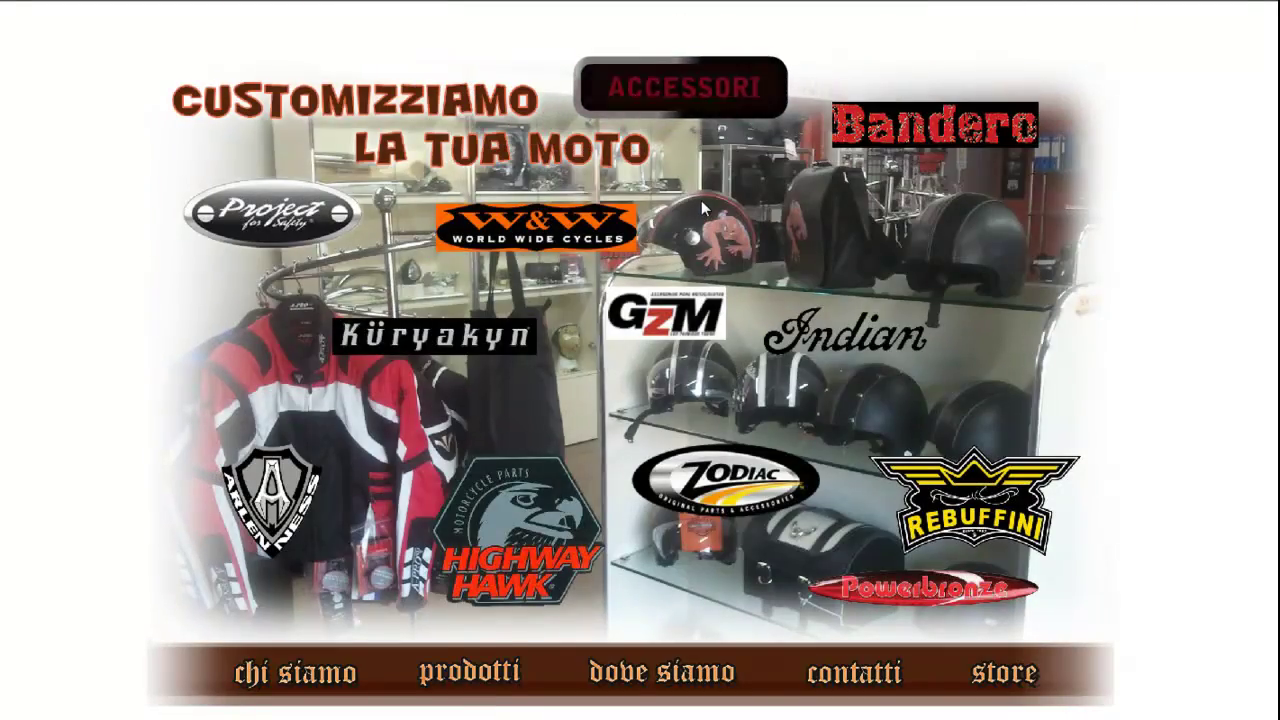
click(703, 97)
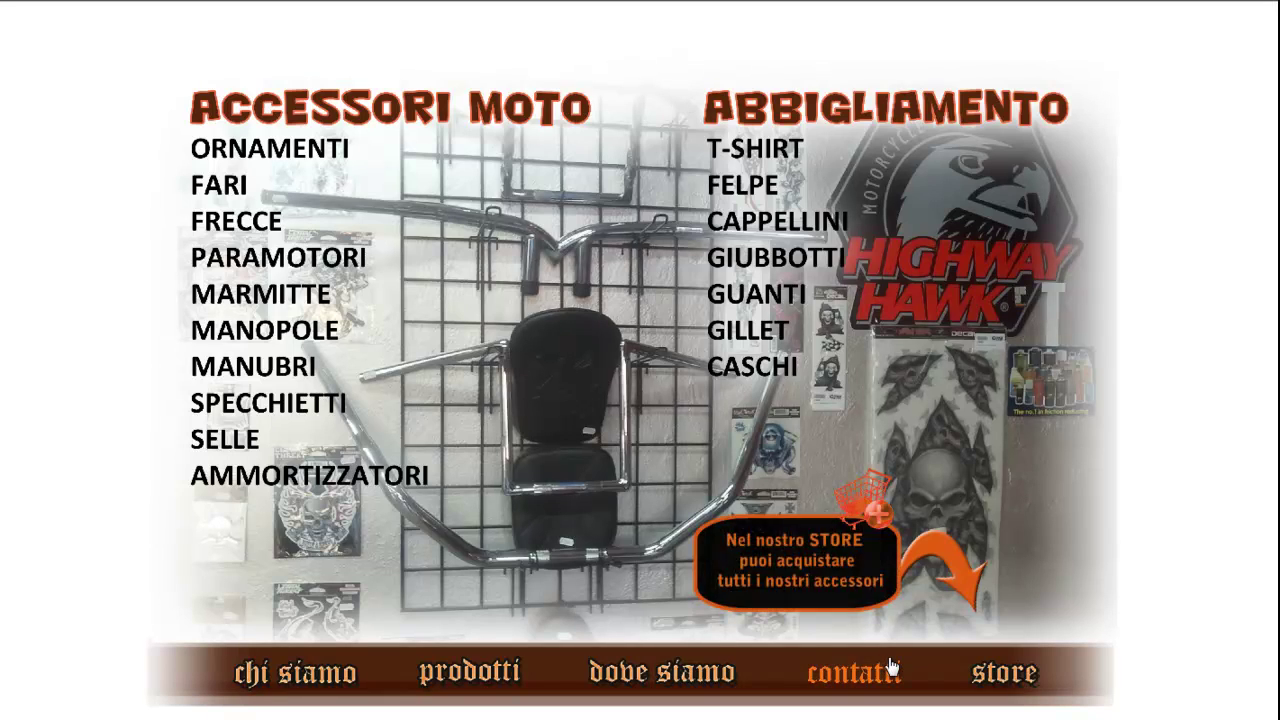
click(728, 678)
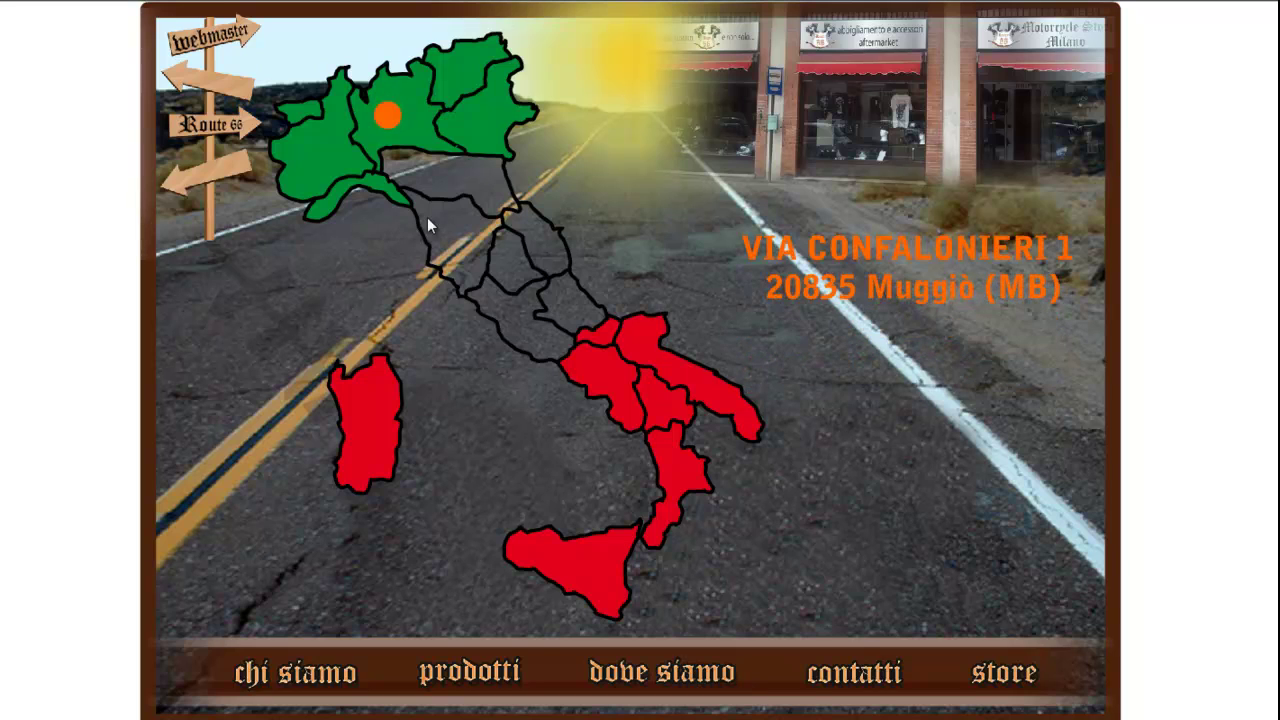
View the store's Google Maps listing and contatti details, then go to the online store.
click(390, 122)
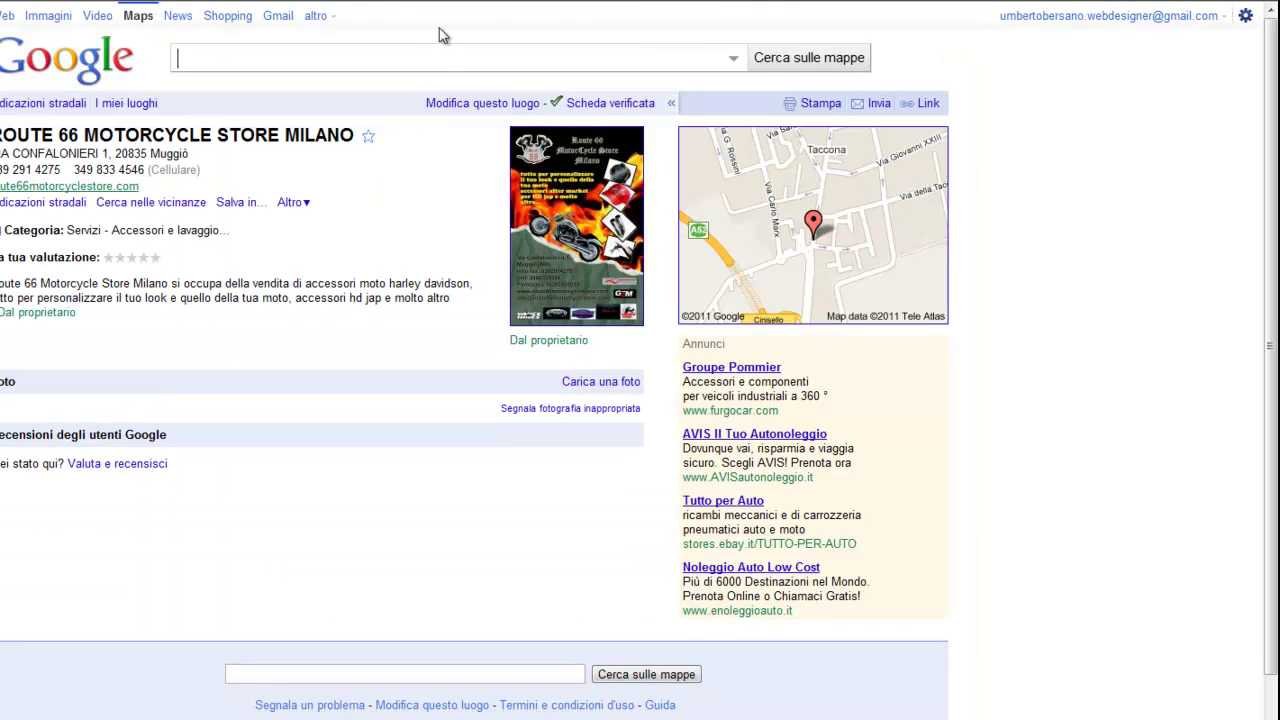
key(ctrl+w)
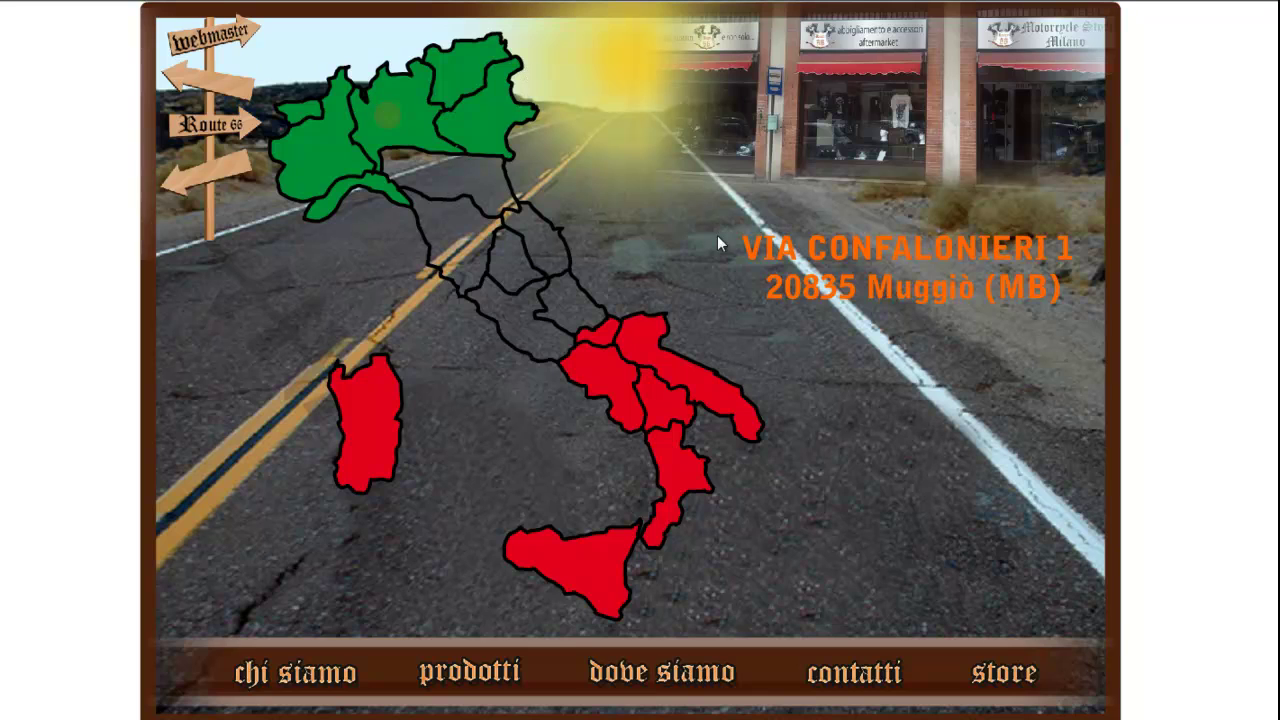
click(823, 672)
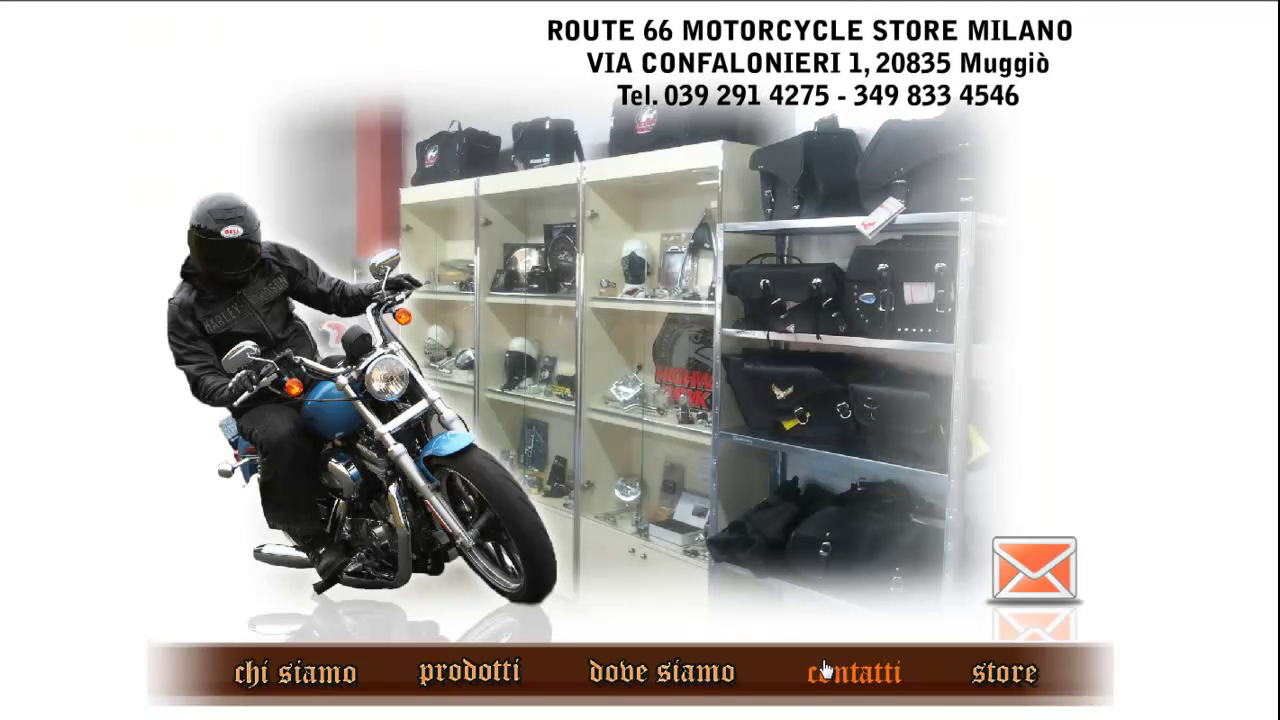
click(996, 683)
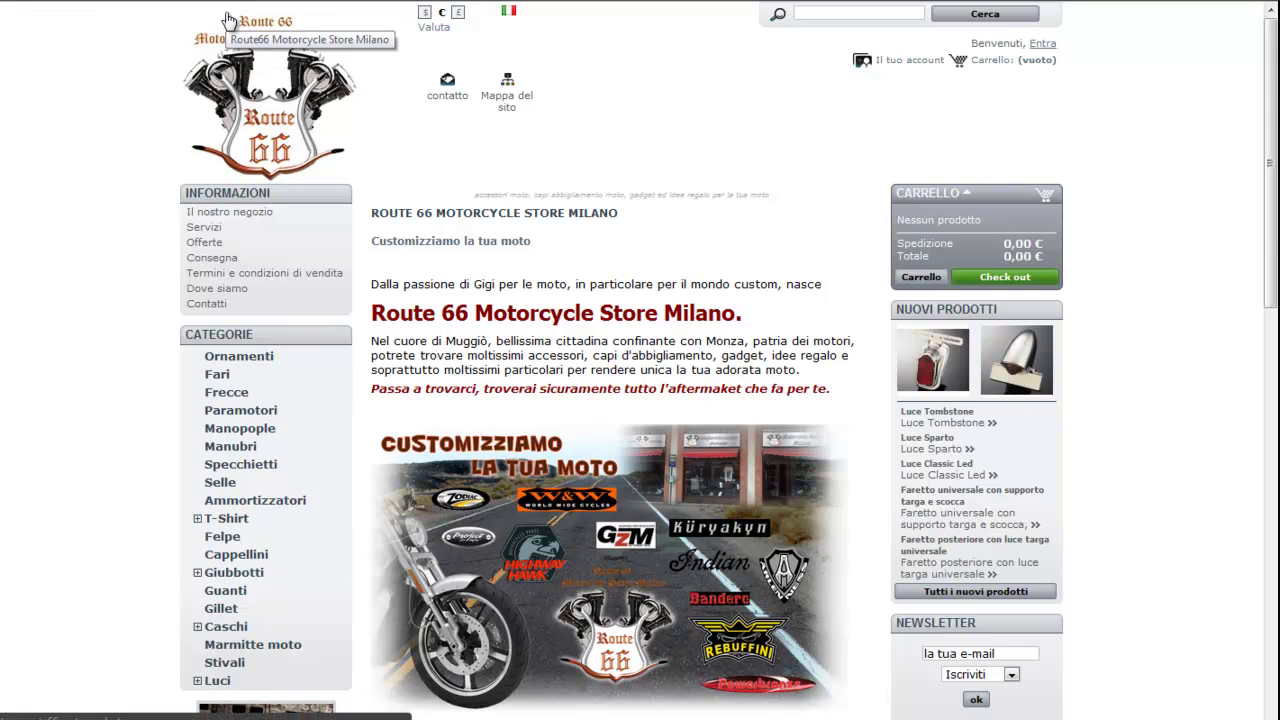
scroll(228, 20, down, 3)
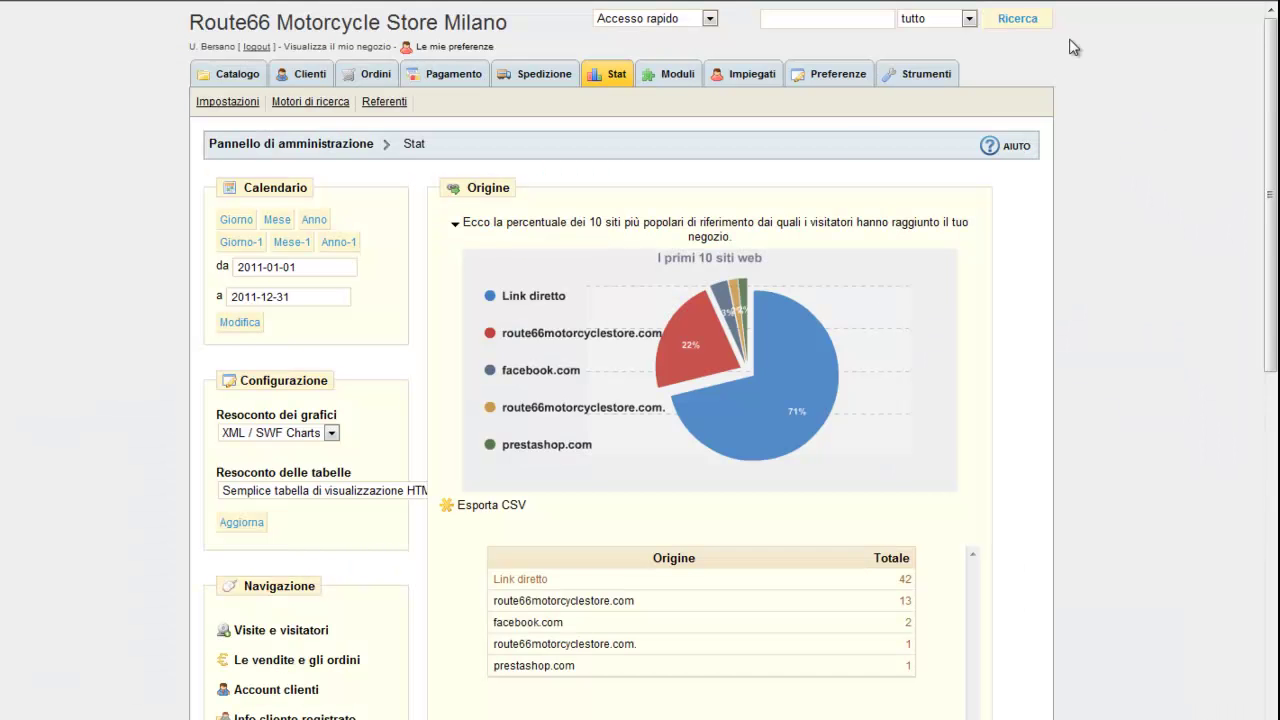
Show the Newsletter statistics (2 customer, 0 visitor subscriptions) and scroll through the statistics module list.
scroll(533, 339, down, 9)
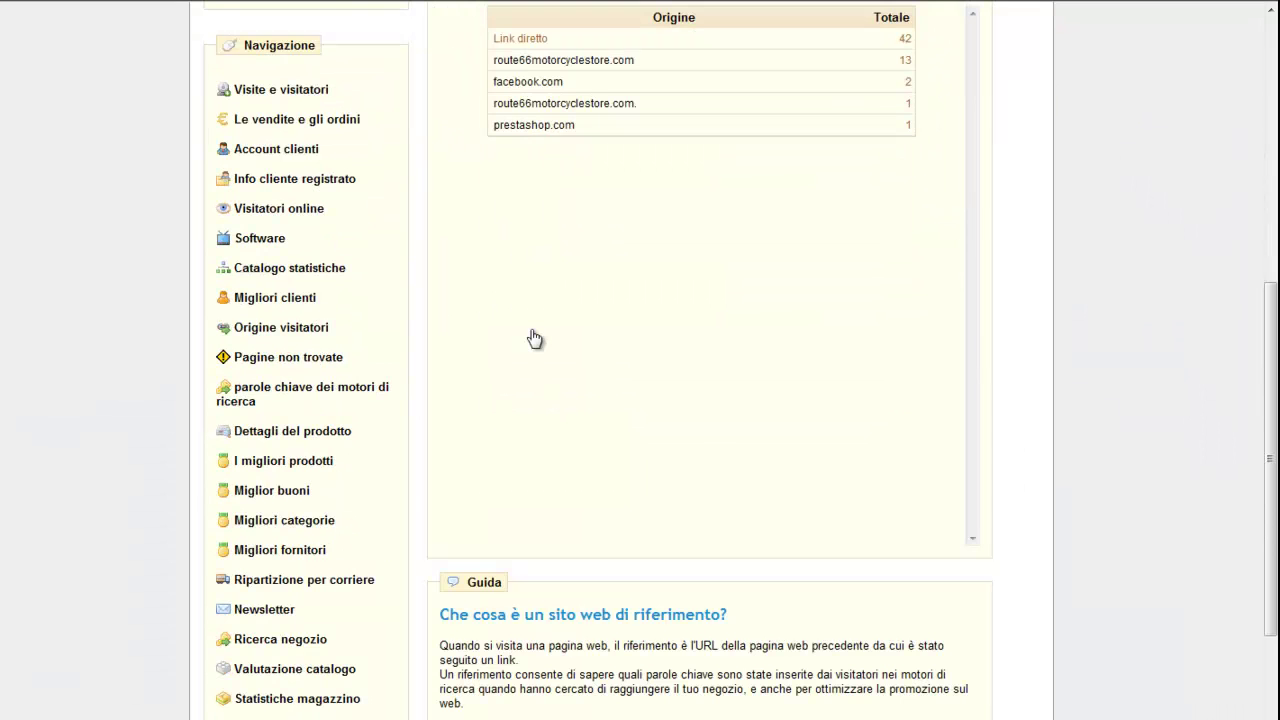
scroll(535, 339, down, 1)
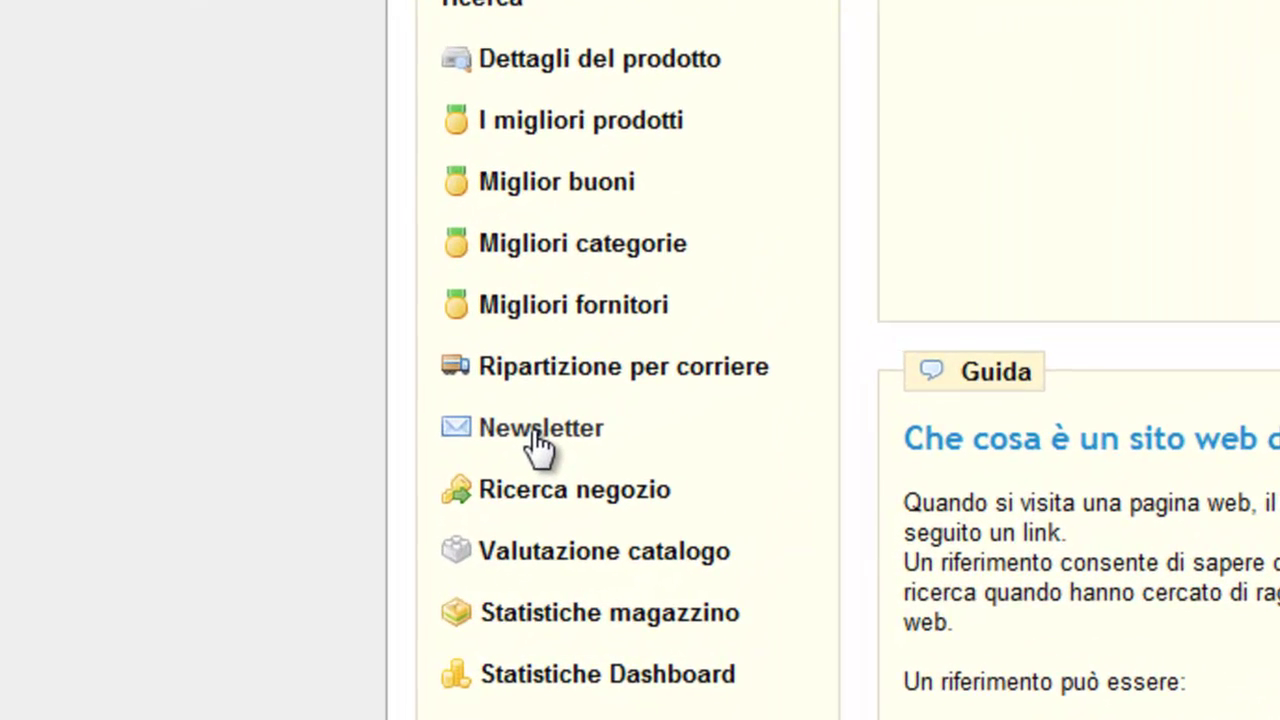
click(536, 436)
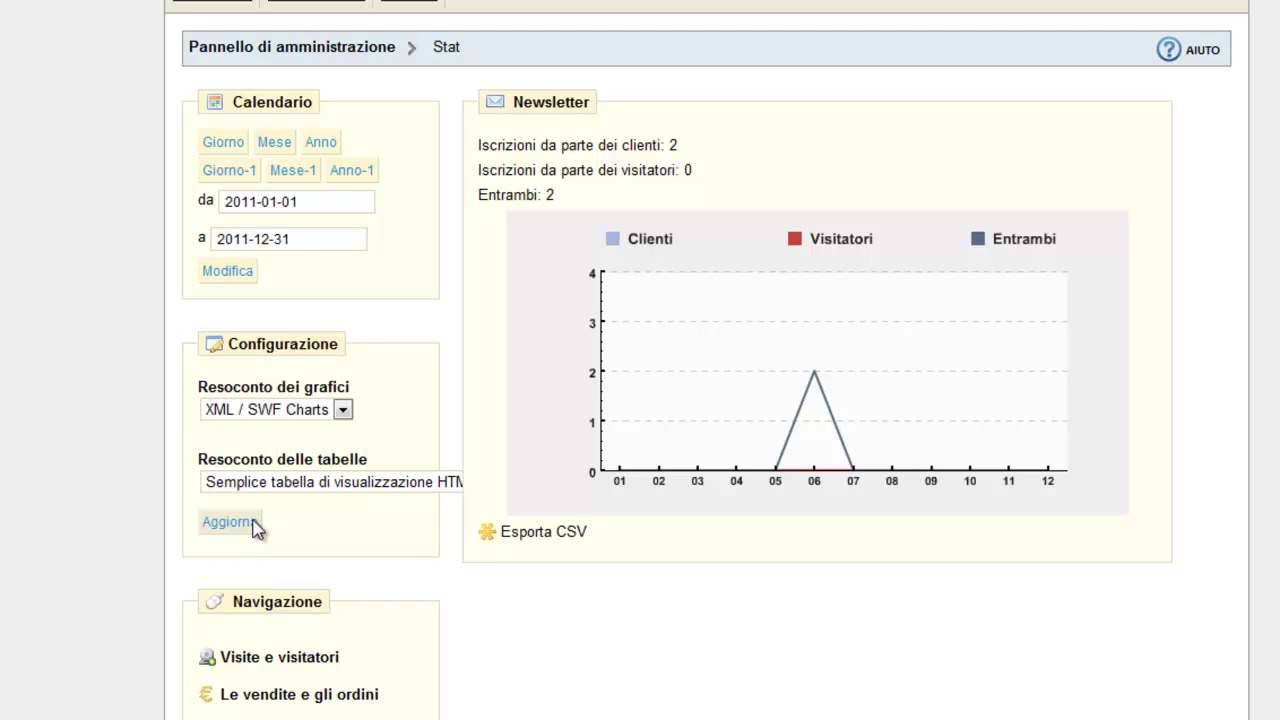
scroll(334, 518, down, 5)
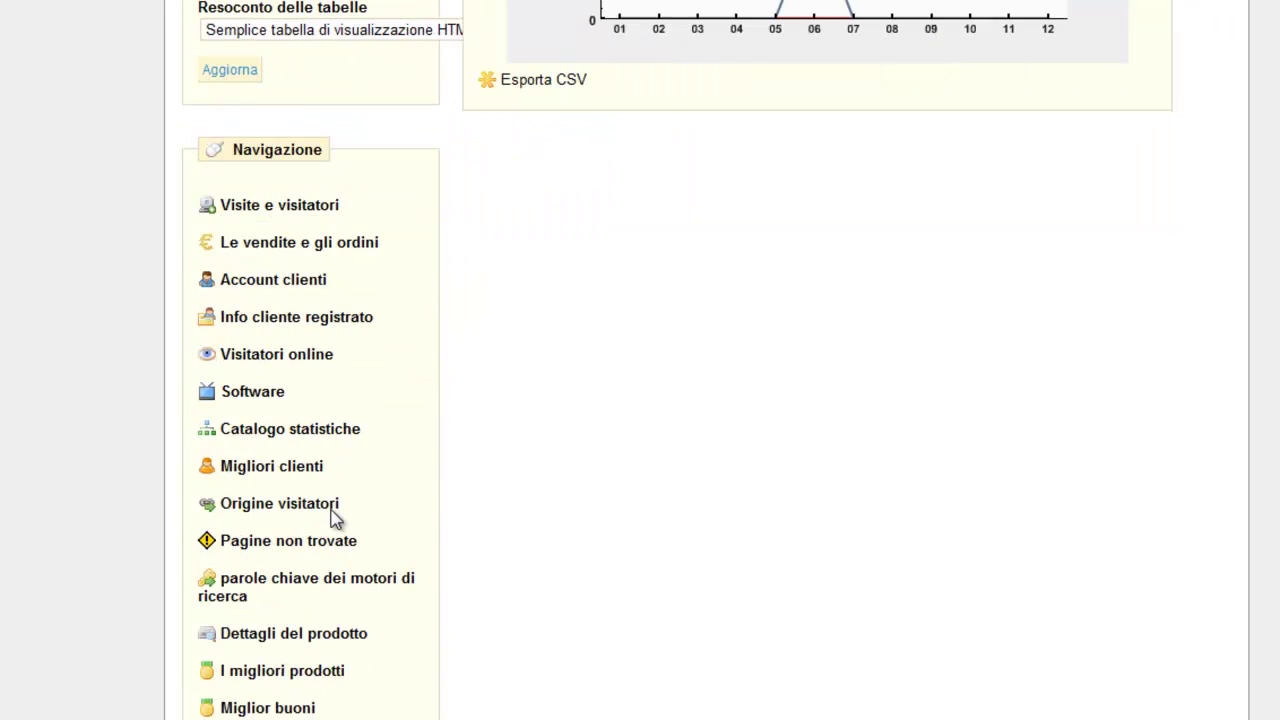
scroll(334, 518, down, 3)
scroll(334, 518, down, 1)
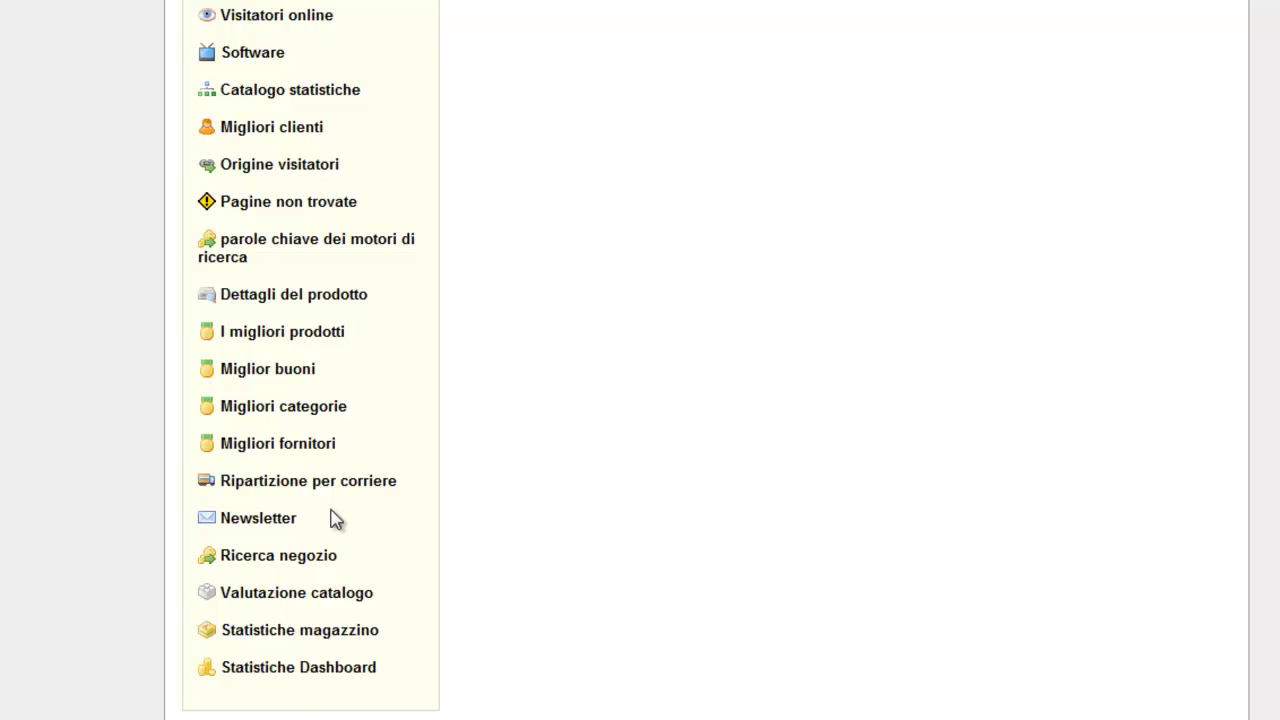
scroll(491, 526, up, 7)
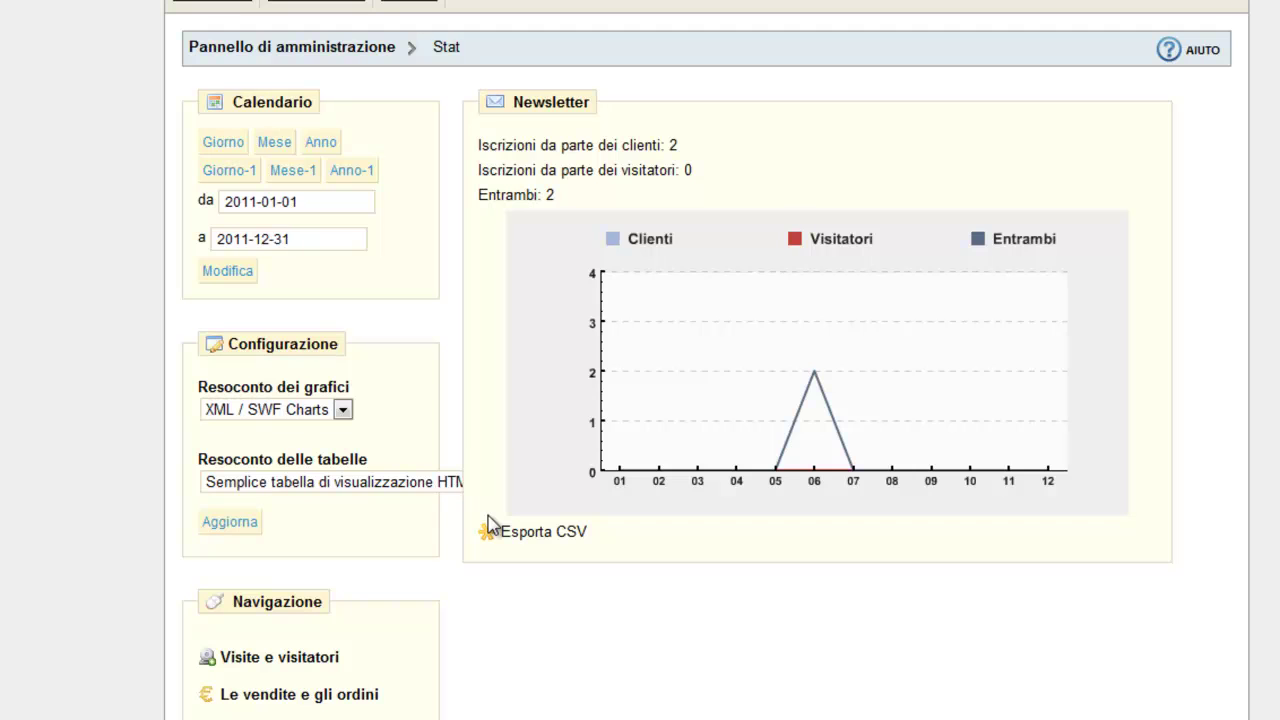
scroll(503, 577, down, 7)
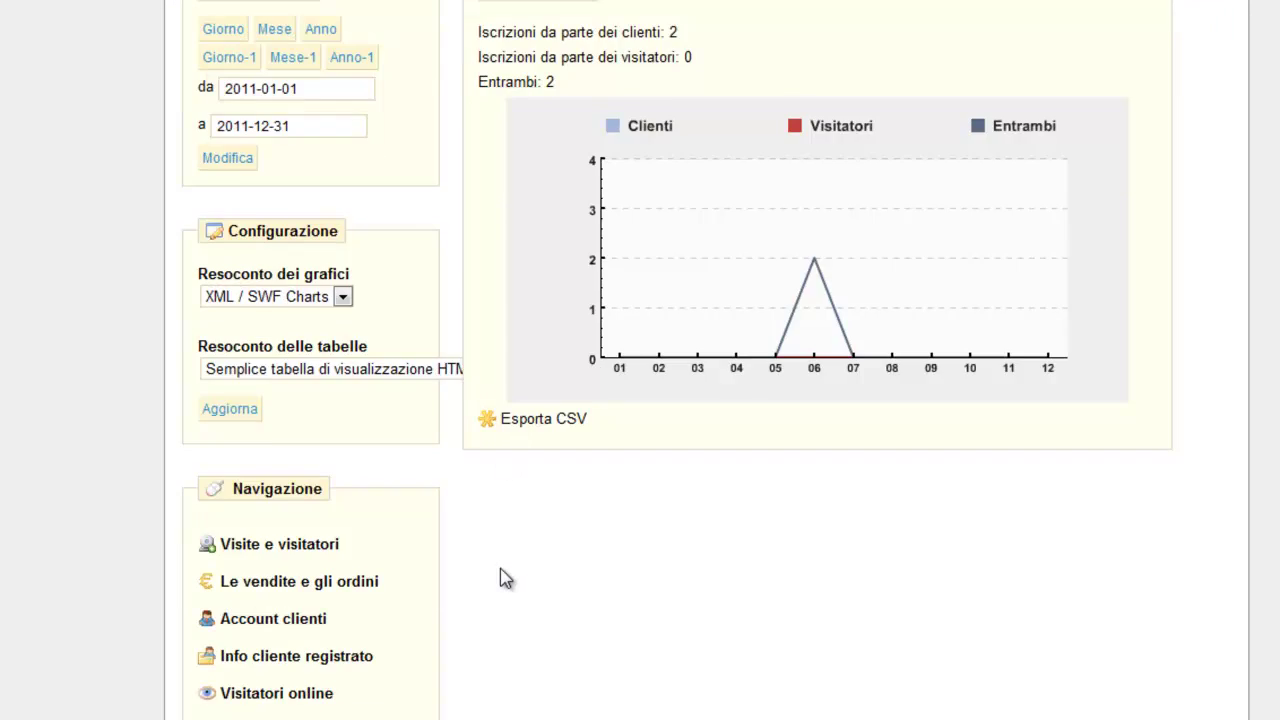
scroll(503, 577, down, 2)
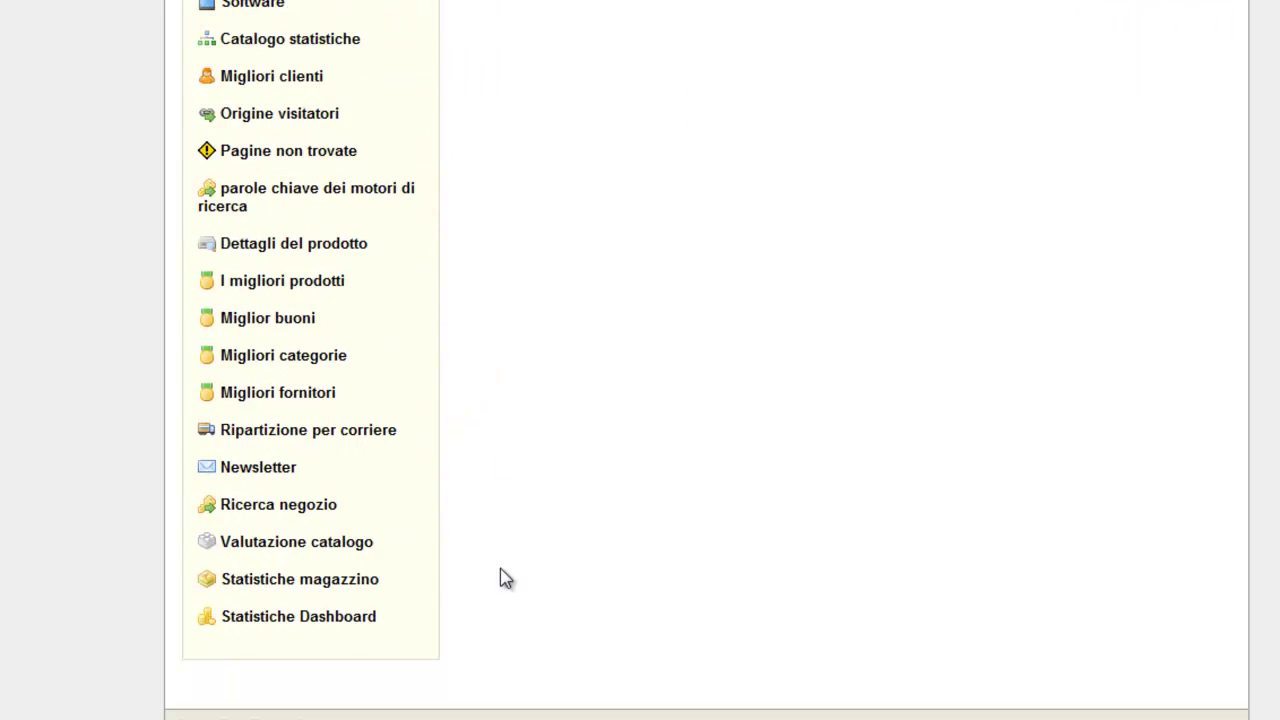
scroll(508, 583, up, 7)
From the Impiegati employees list, start a new employee with the blank 'Nuovo' form.
scroll(506, 600, down, 7)
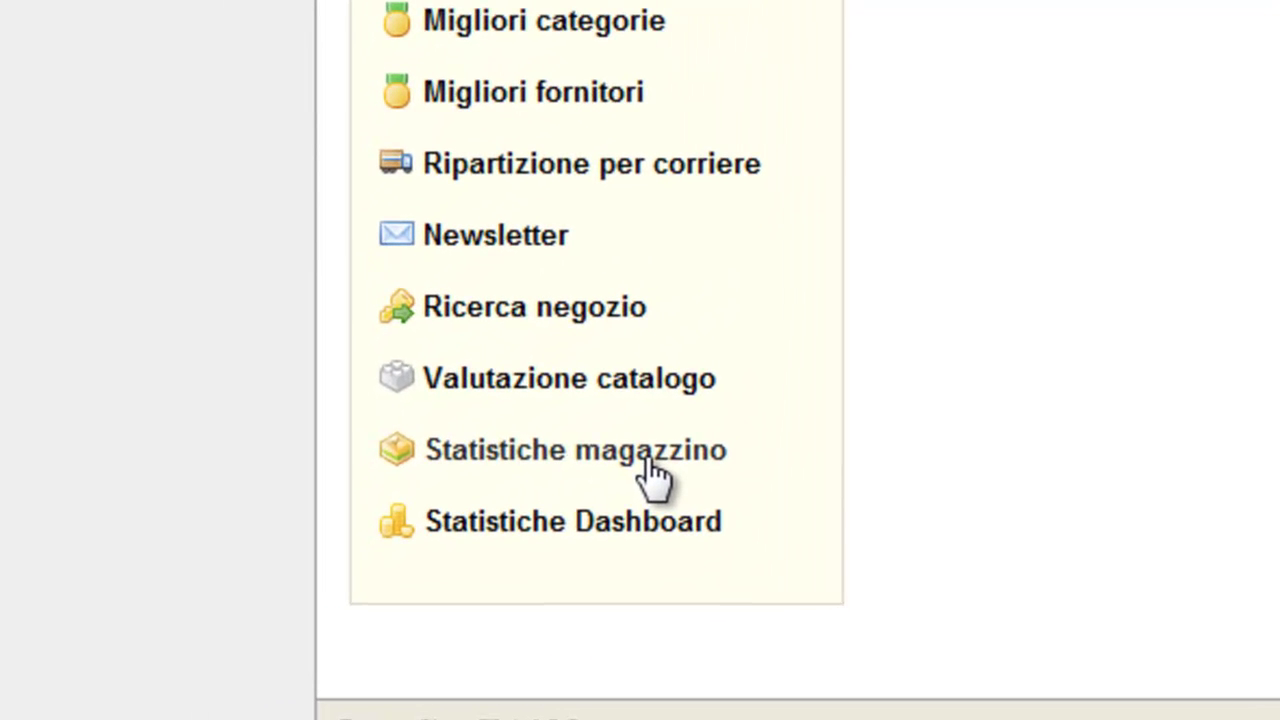
scroll(655, 478, up, 15)
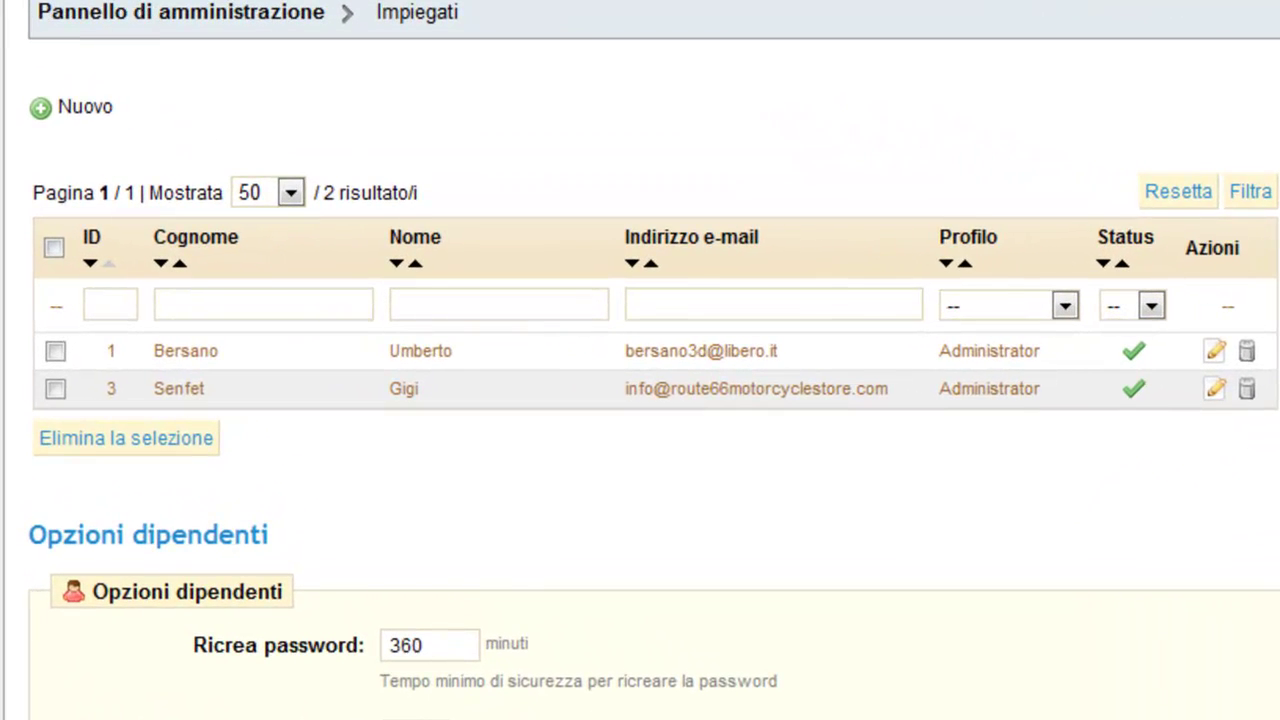
click(72, 110)
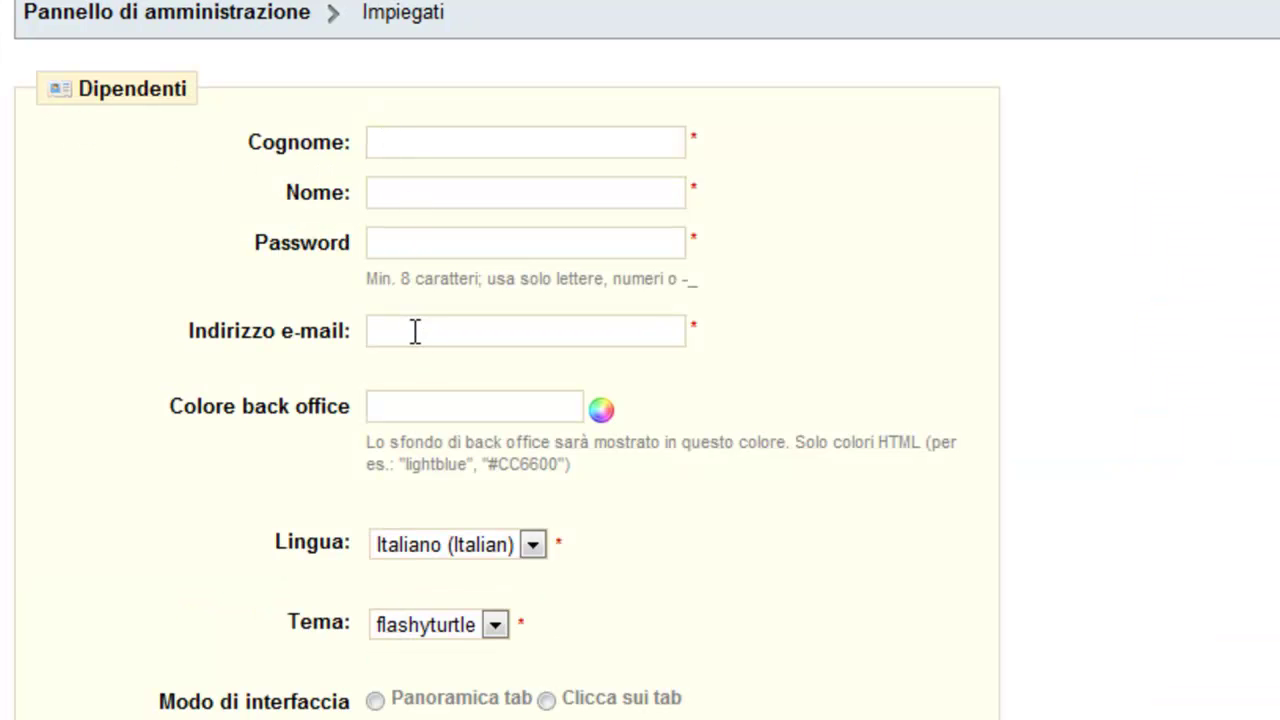
scroll(447, 308, down, 3)
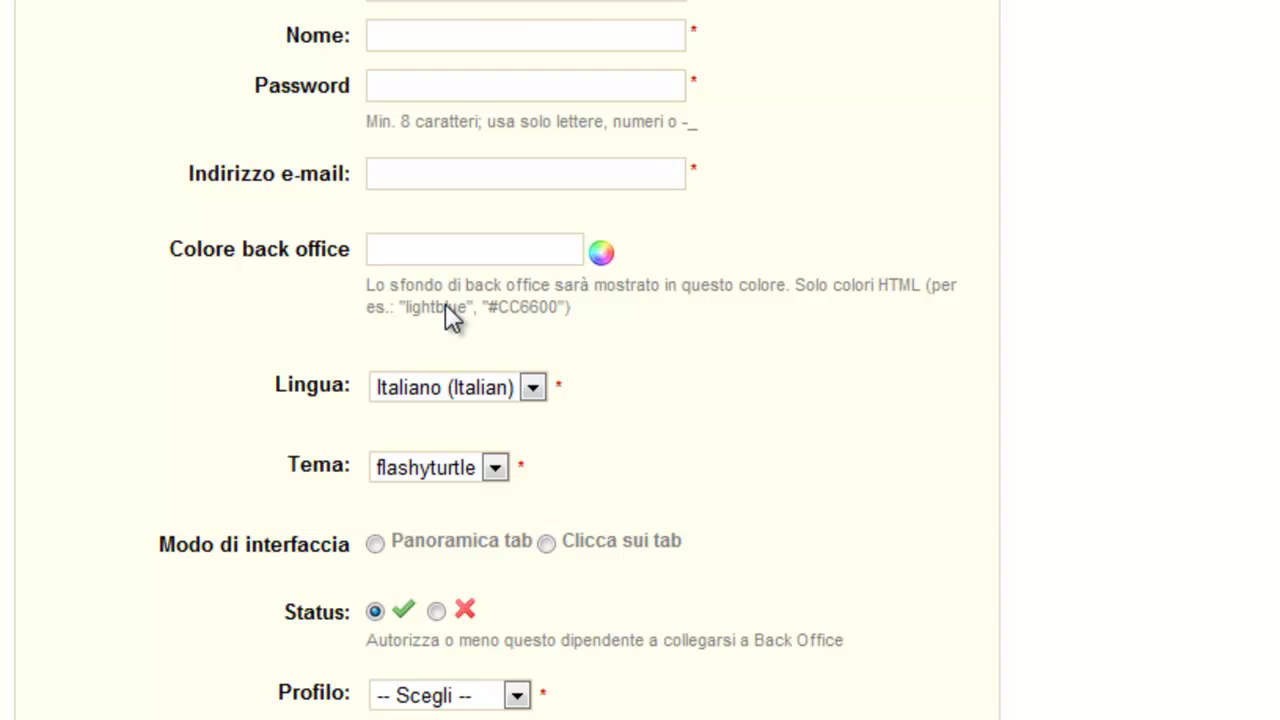